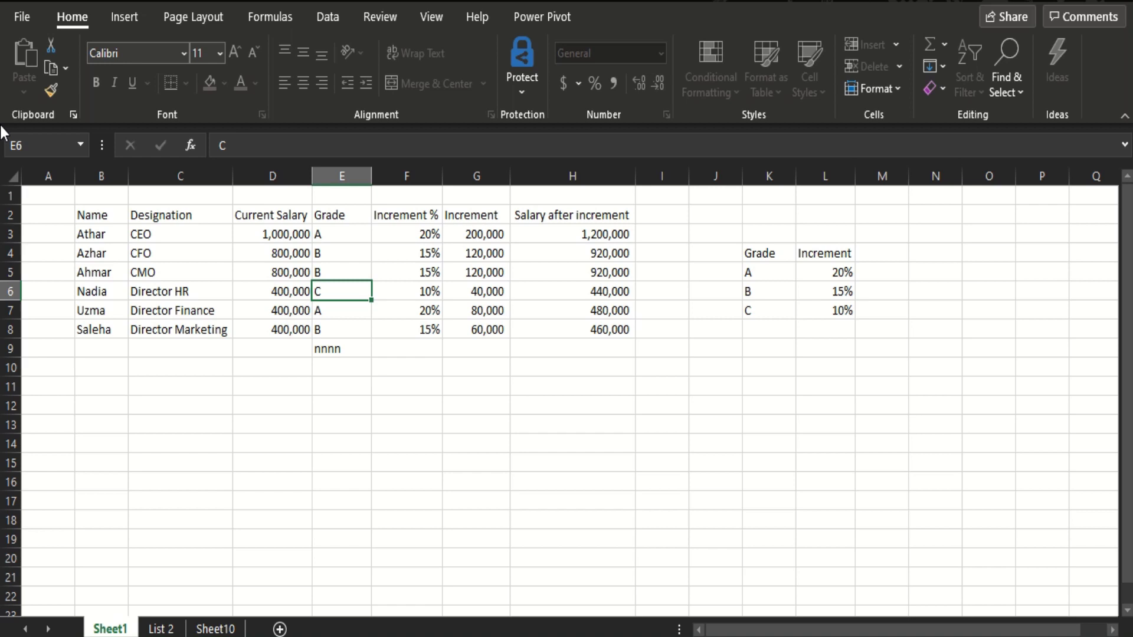
Try deleting cell F7 on the protected sheet, dismiss the warning, then save and close the workbook
{"action": "key", "text": "Right"}
{"action": "key", "text": "Down"}
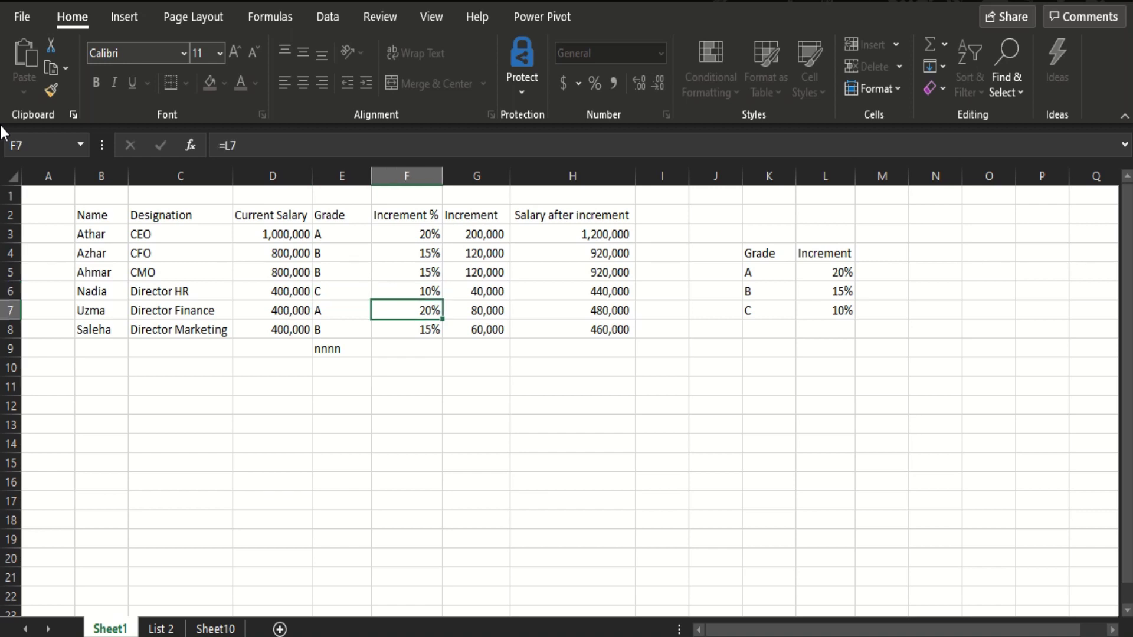
{"action": "key", "text": "Delete"}
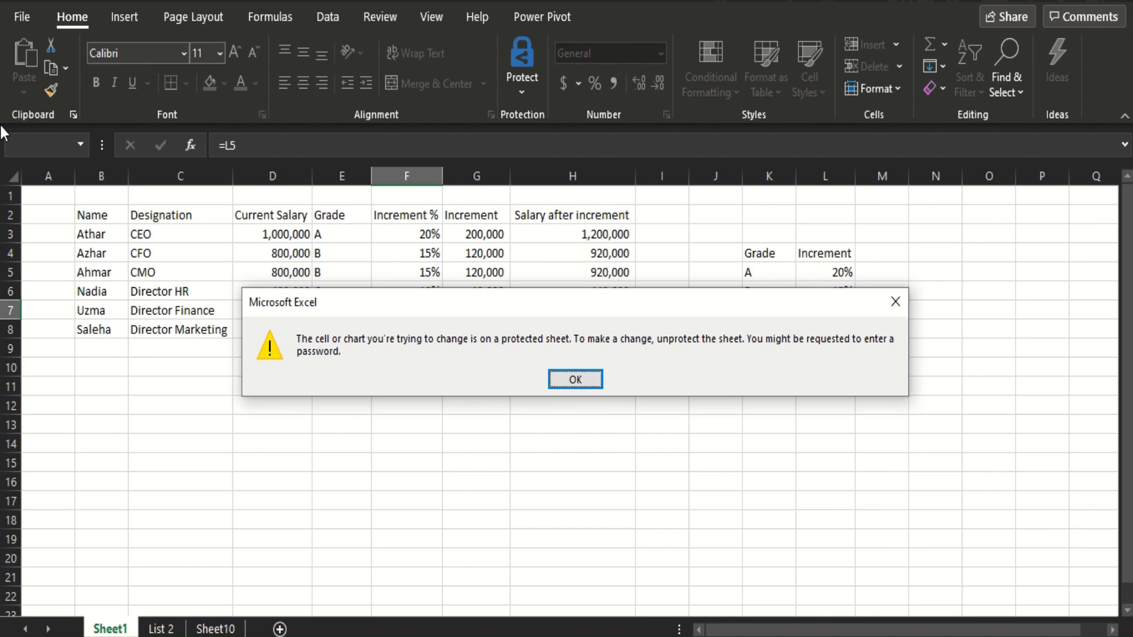
{"action": "key", "text": "Return"}
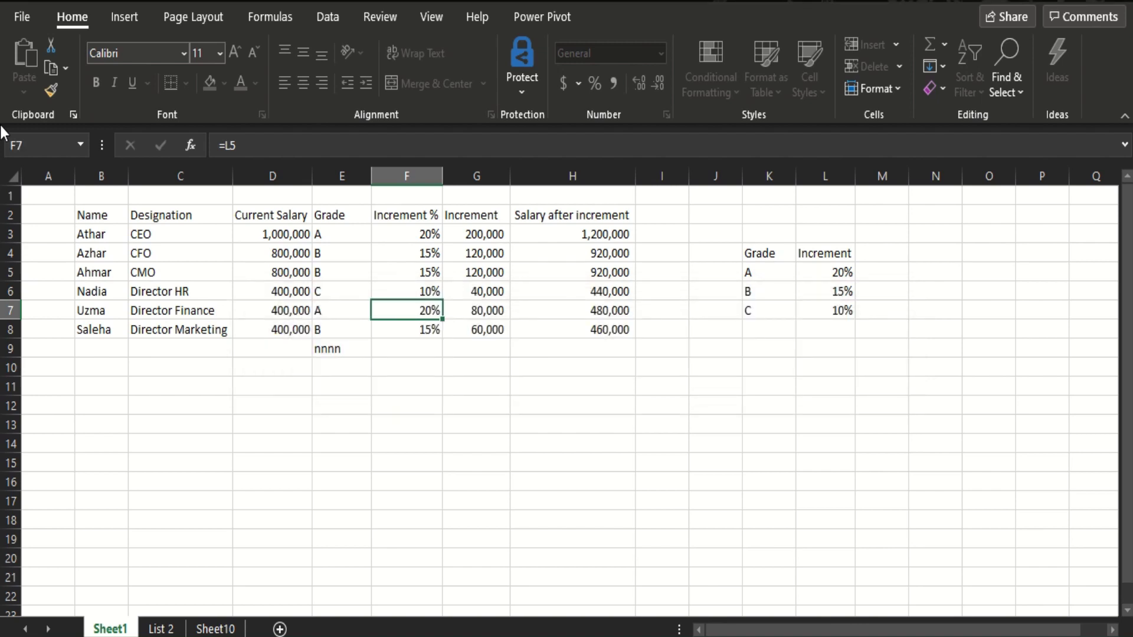
{"action": "key", "text": "Left"}
{"action": "key", "text": "Left"}
{"action": "key", "text": "Left"}
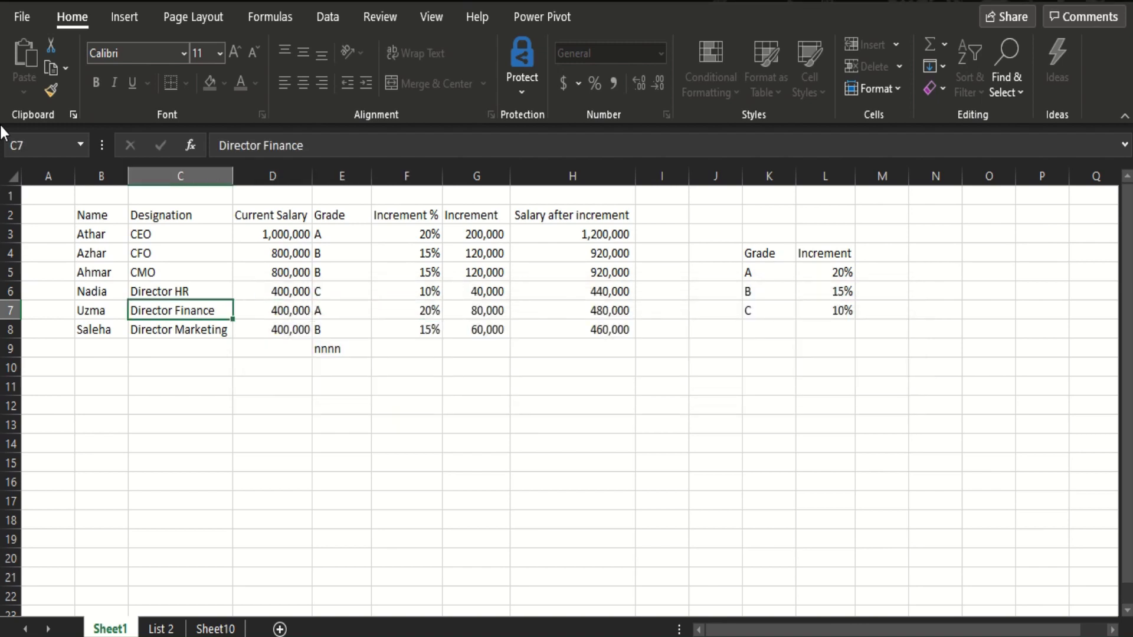
{"action": "key", "text": "Down"}
{"action": "key", "text": "Down"}
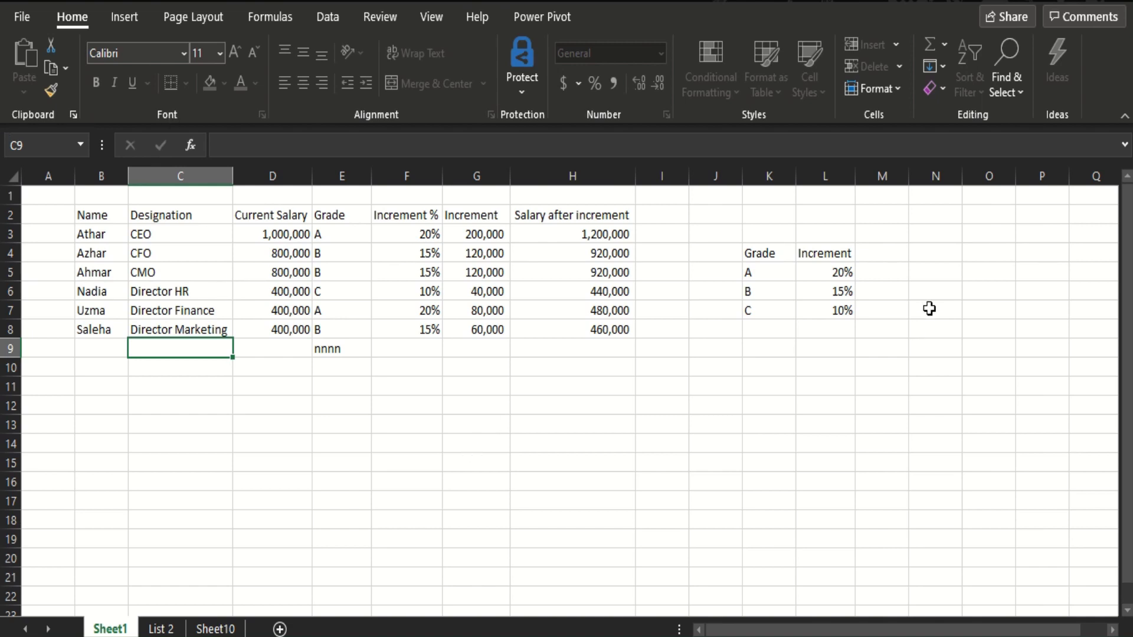
{"action": "left_click", "coordinate": [1118, 4]}
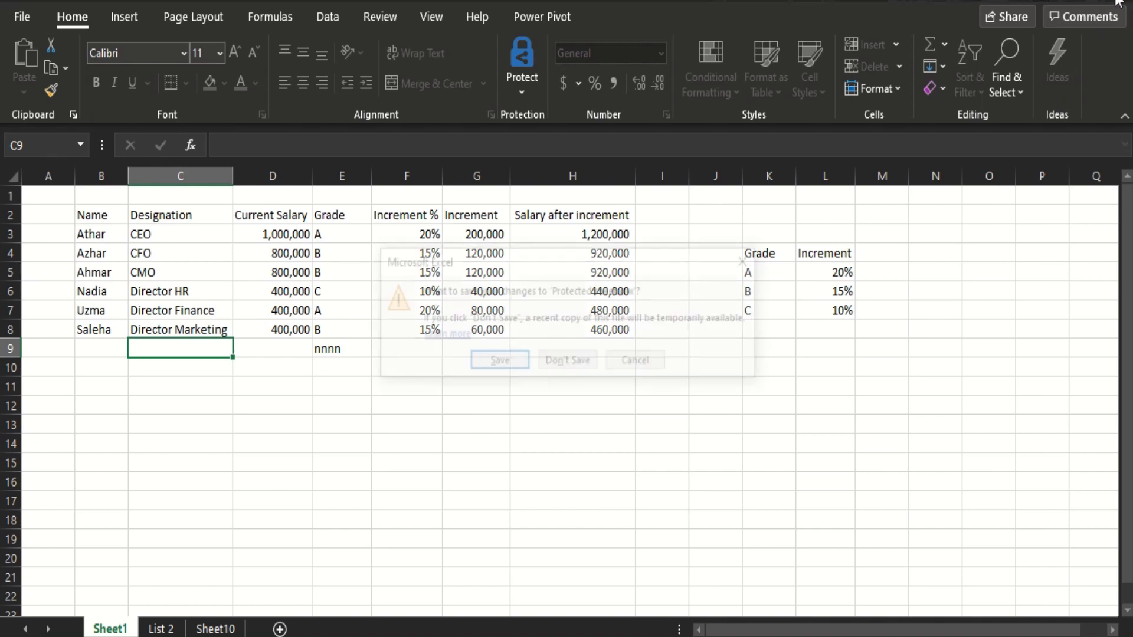
{"action": "left_click", "coordinate": [516, 369]}
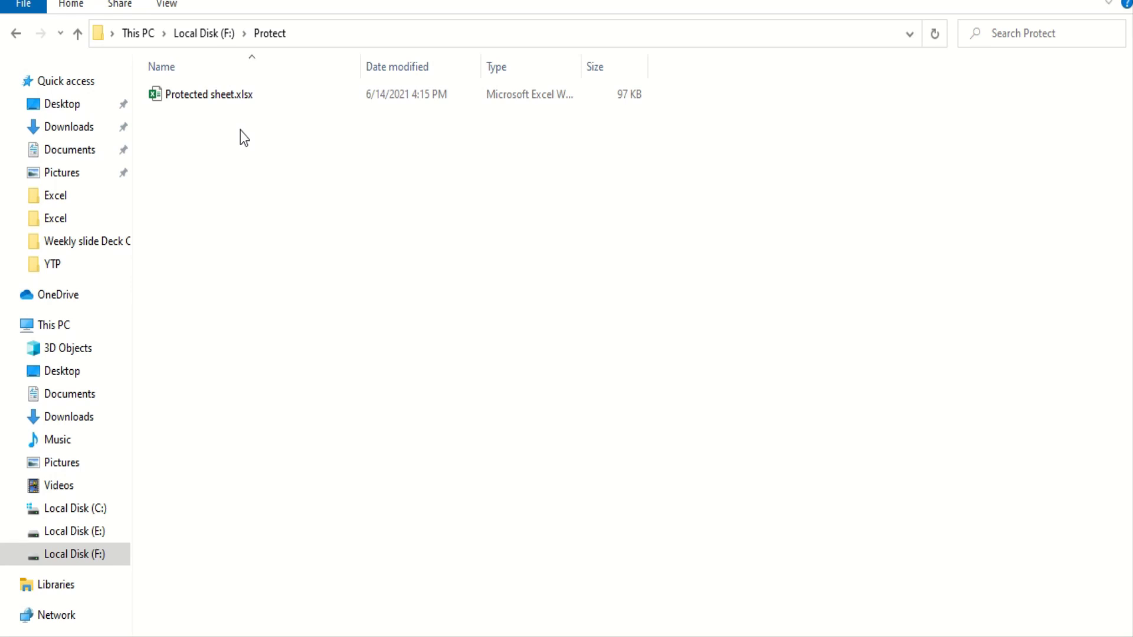
Duplicate Protected sheet.xlsx in the Protect folder as Protected sheet - Copy.xlsx
{"action": "left_click", "coordinate": [215, 96]}
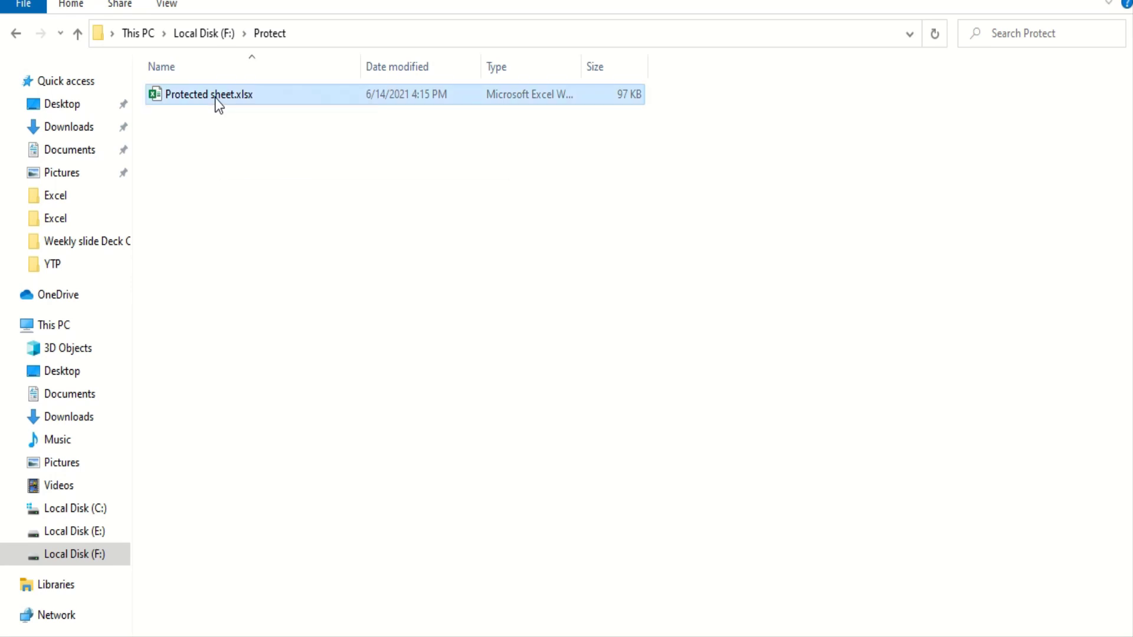
{"action": "right_click", "coordinate": [215, 96]}
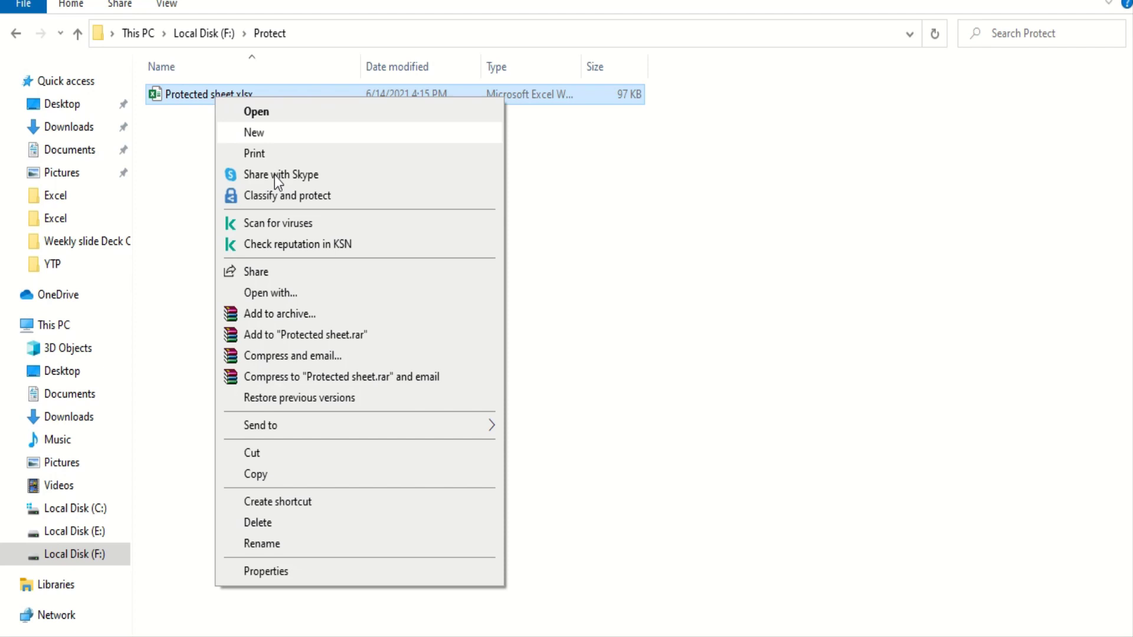
{"action": "left_click", "coordinate": [303, 471]}
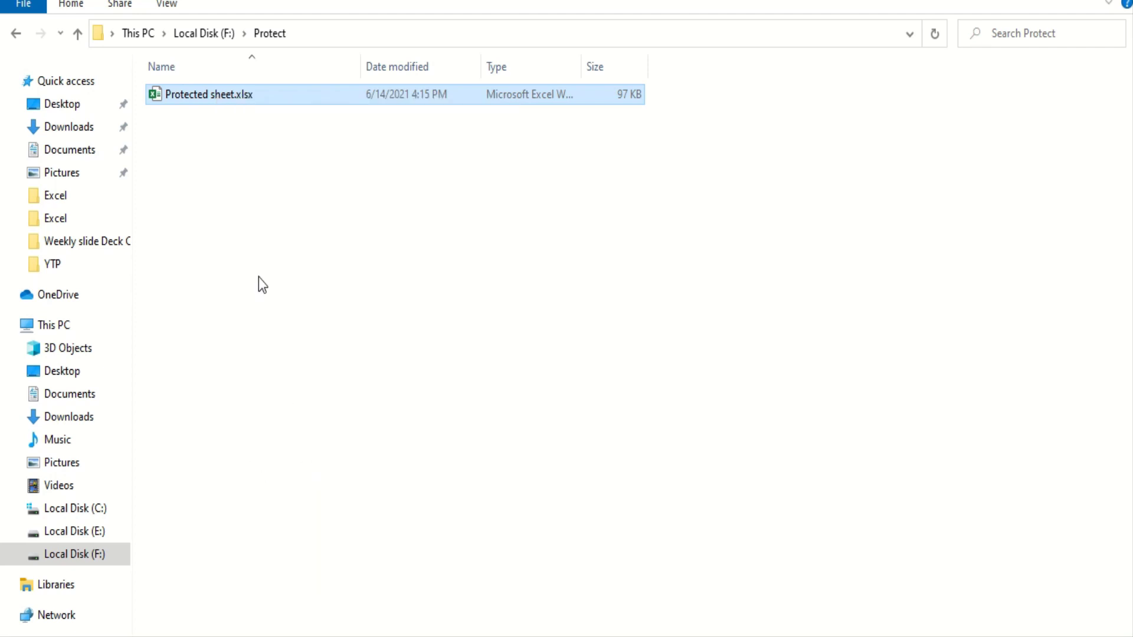
{"action": "key", "text": "ctrl+v"}
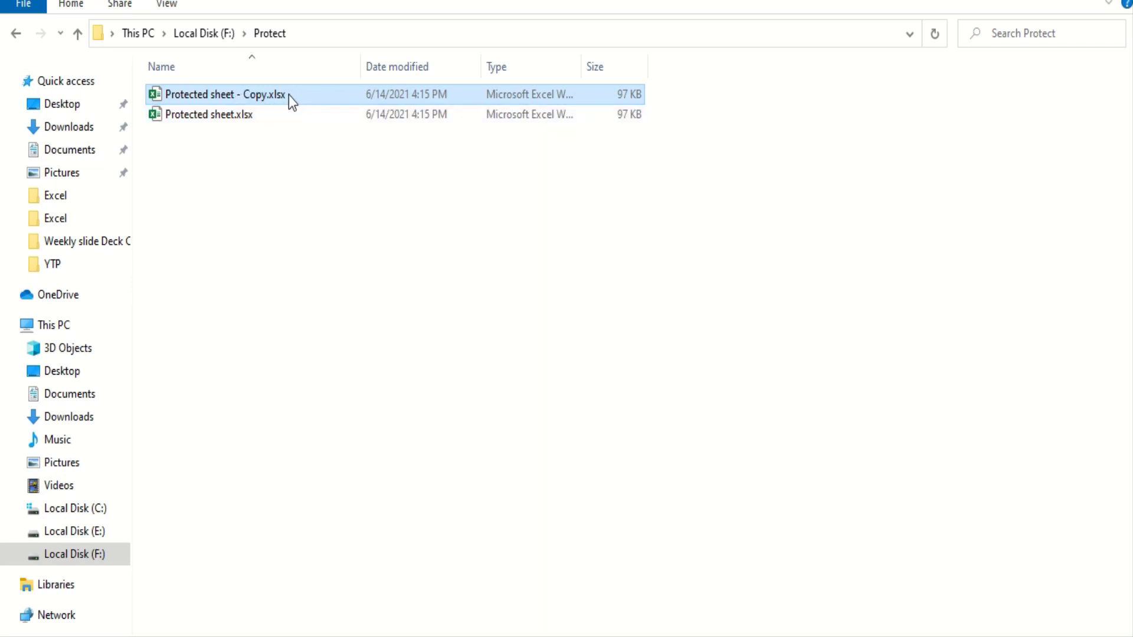
{"action": "left_click", "coordinate": [255, 115]}
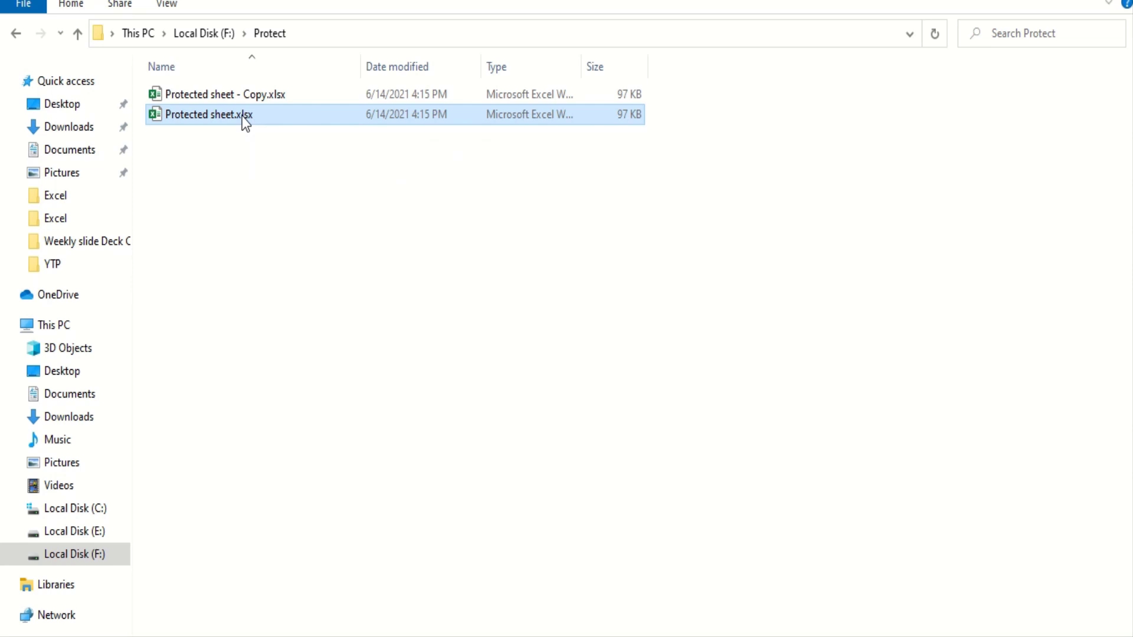
{"action": "left_click", "coordinate": [167, 5]}
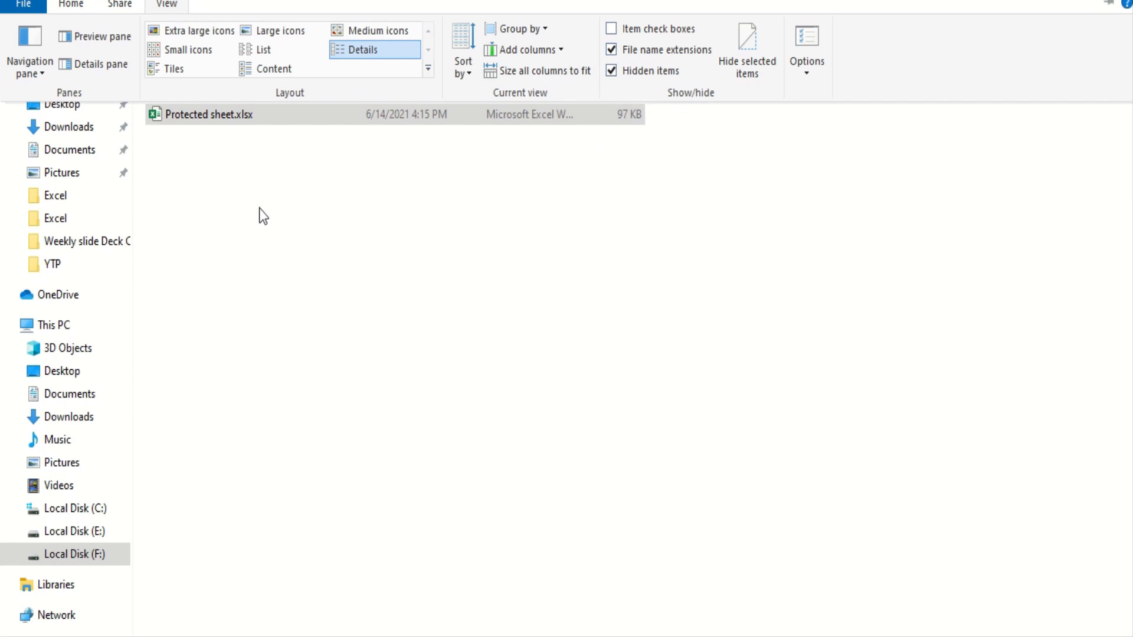
{"action": "left_click", "coordinate": [82, 6]}
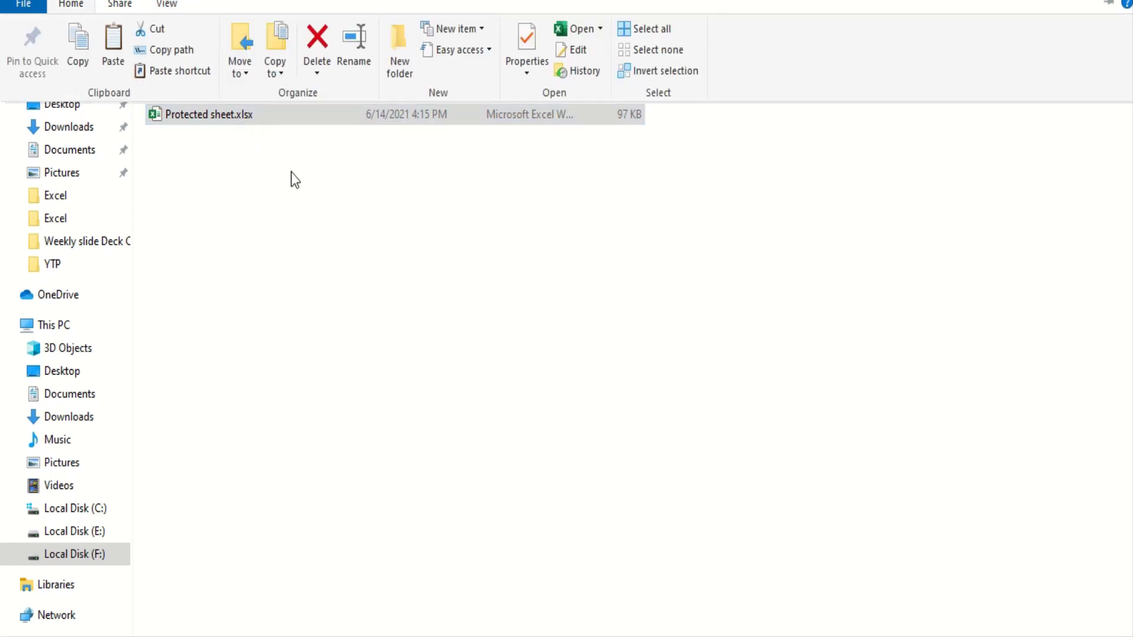
{"action": "key", "text": "Escape"}
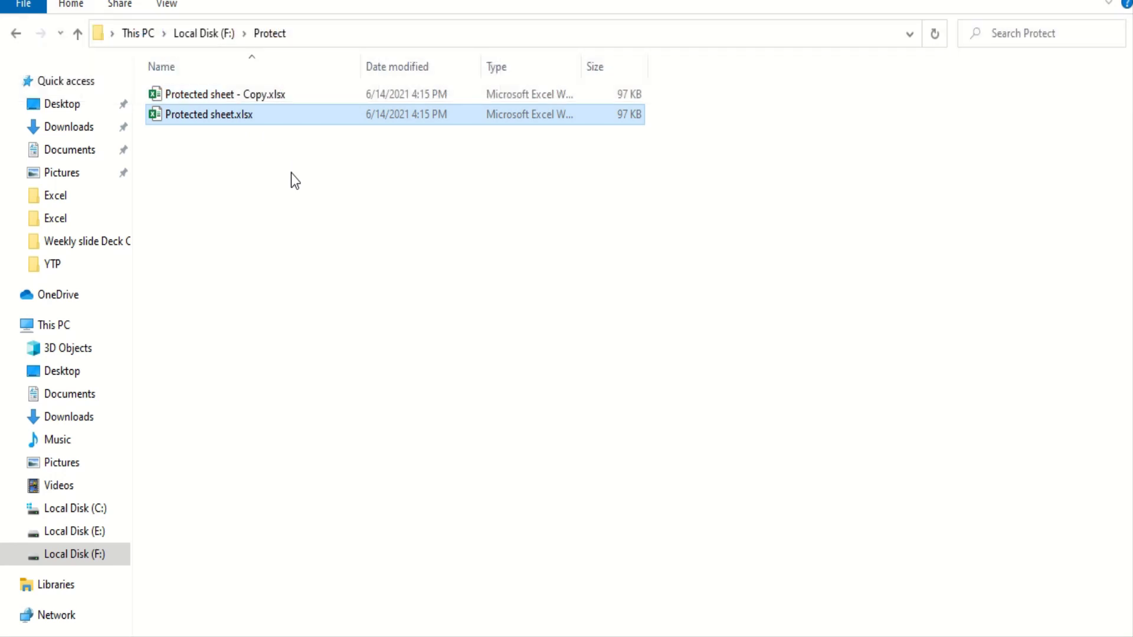
Rename Protected sheet.xlsx to Protected sheet.zip and confirm the extension change
{"action": "left_click", "coordinate": [239, 116]}
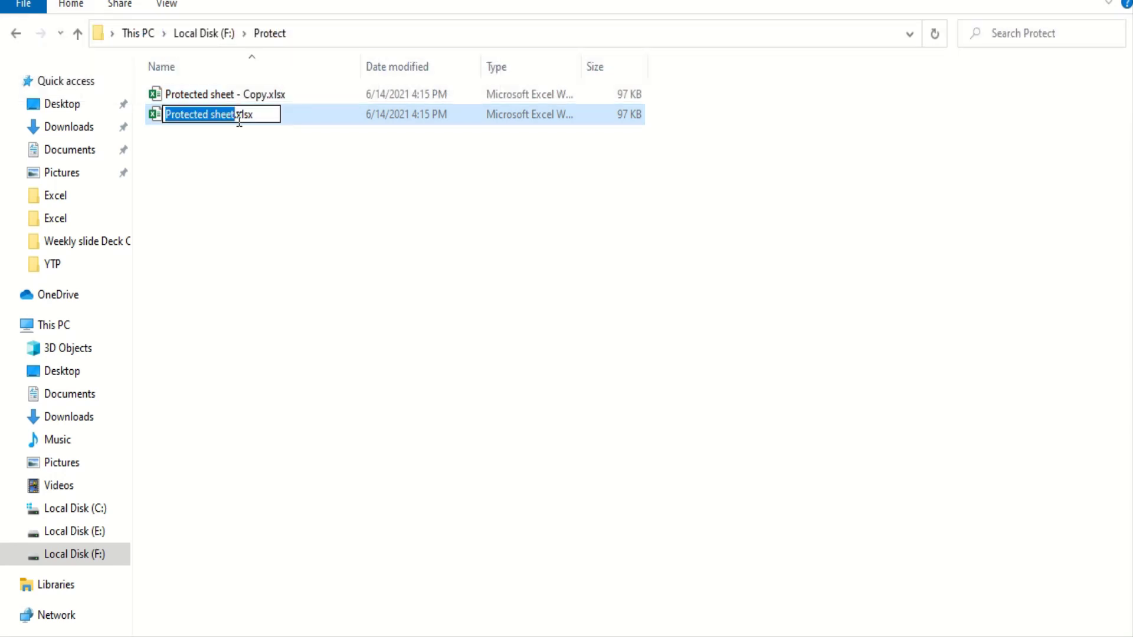
{"action": "left_click", "coordinate": [236, 114]}
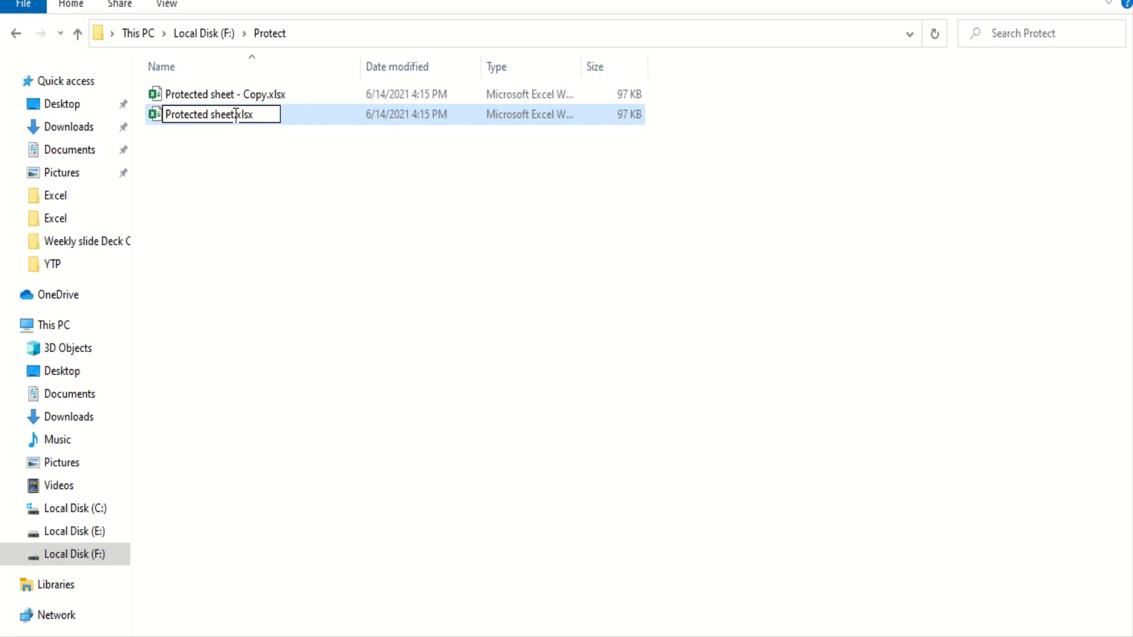
{"action": "key", "text": "shift+Right"}
{"action": "key", "text": "shift+Right"}
{"action": "key", "text": "shift+Right"}
{"action": "key", "text": "shift+Right"}
{"action": "key", "text": "shift+Right"}
{"action": "type", "text": ".zip"}
{"action": "key", "text": "Return"}
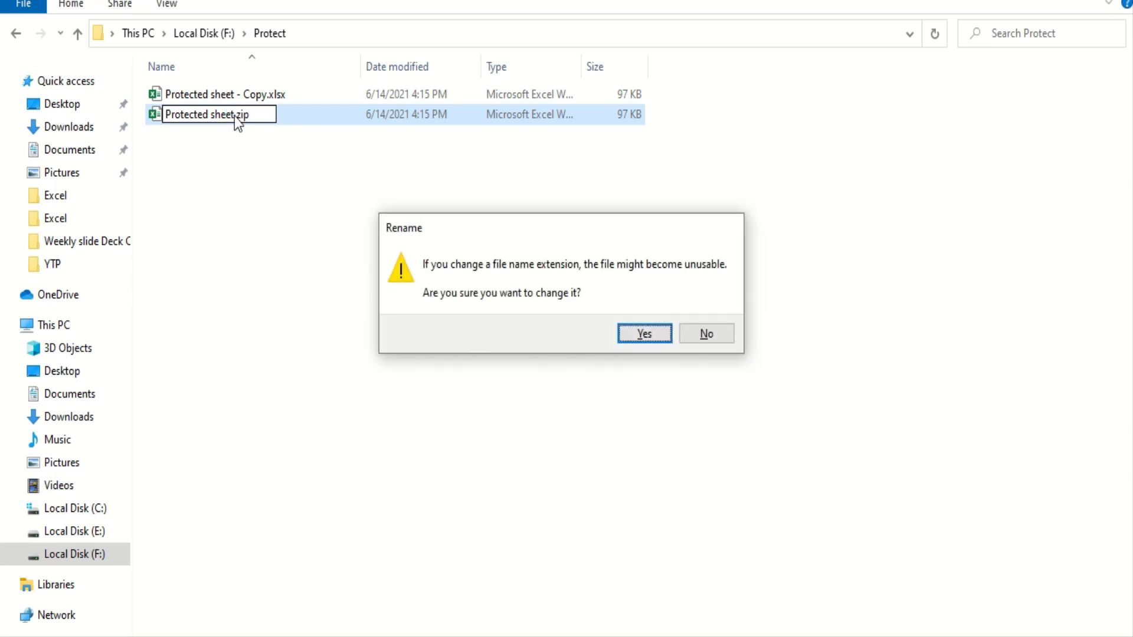
{"action": "left_click", "coordinate": [632, 339]}
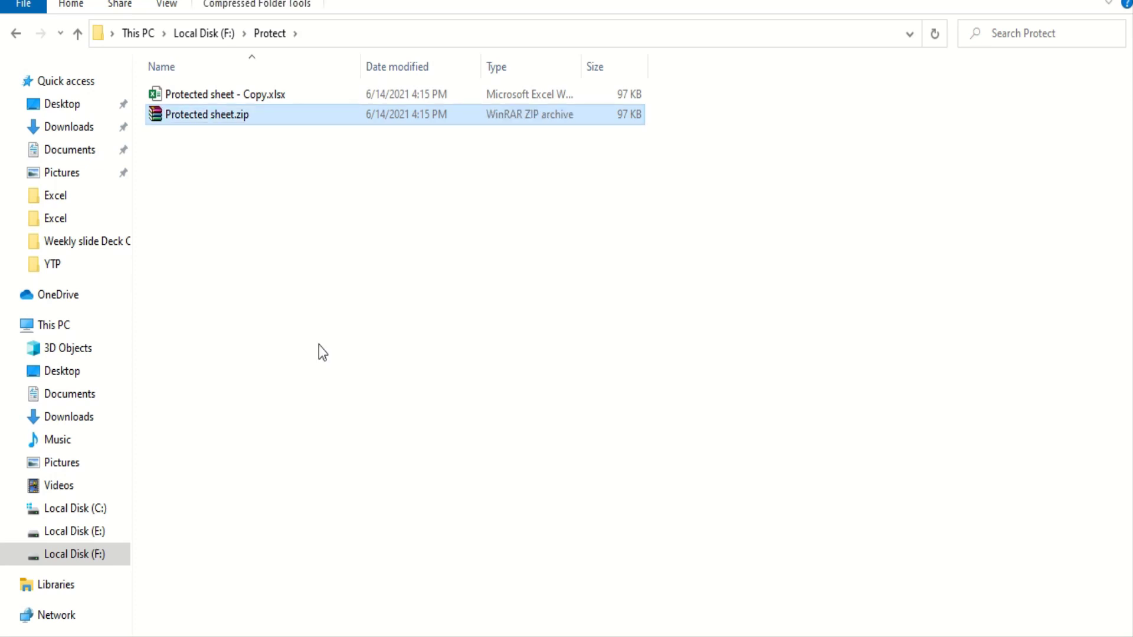
Open Protected sheet.zip in WinRAR, dismiss the licence reminder, and select sheet1.xml in xl\worksheets
{"action": "double_click", "coordinate": [210, 116]}
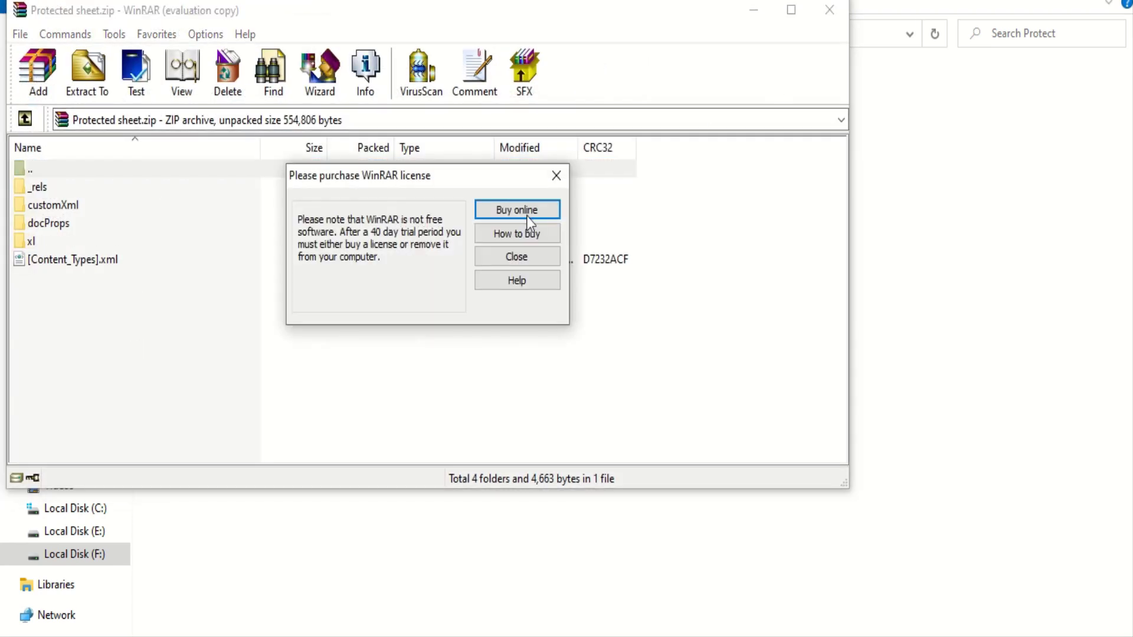
{"action": "left_click", "coordinate": [513, 256]}
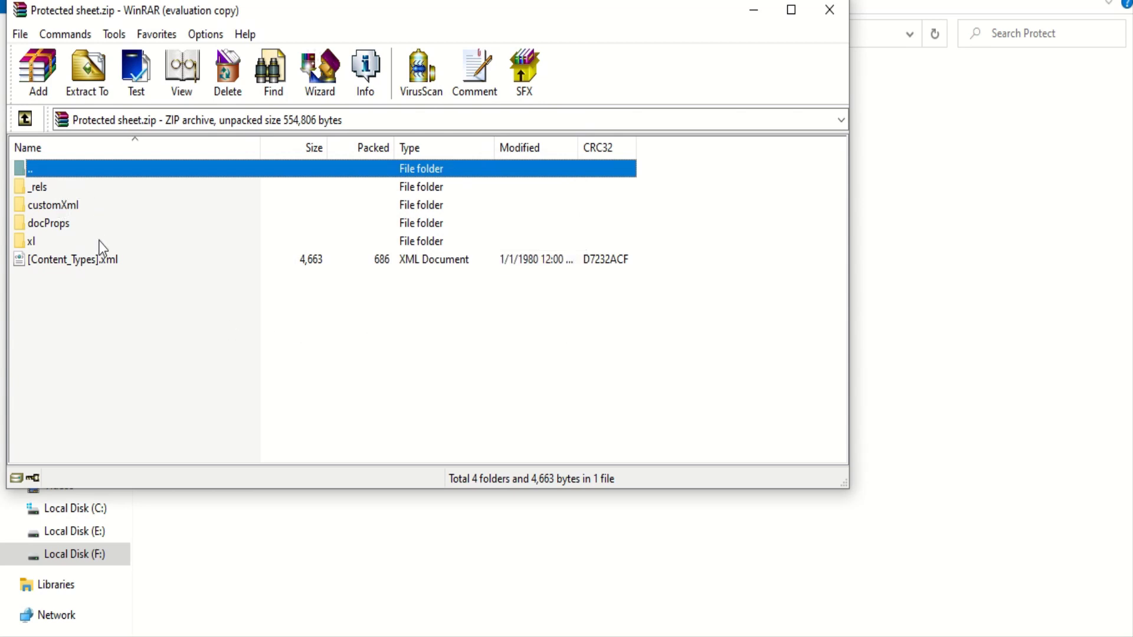
{"action": "double_click", "coordinate": [32, 244]}
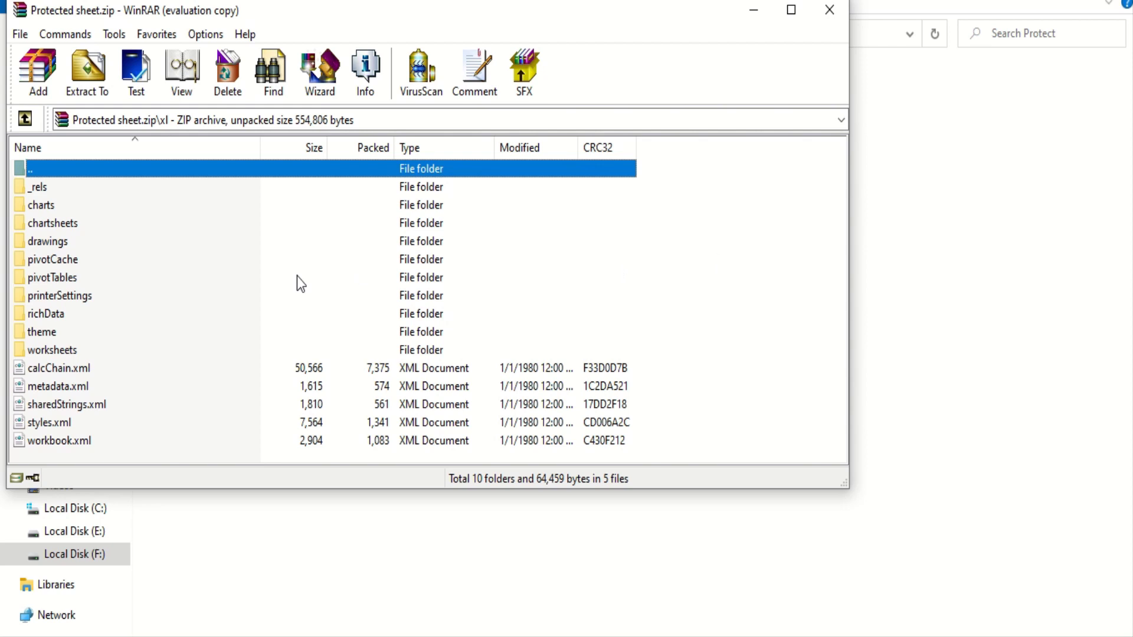
{"action": "double_click", "coordinate": [57, 351]}
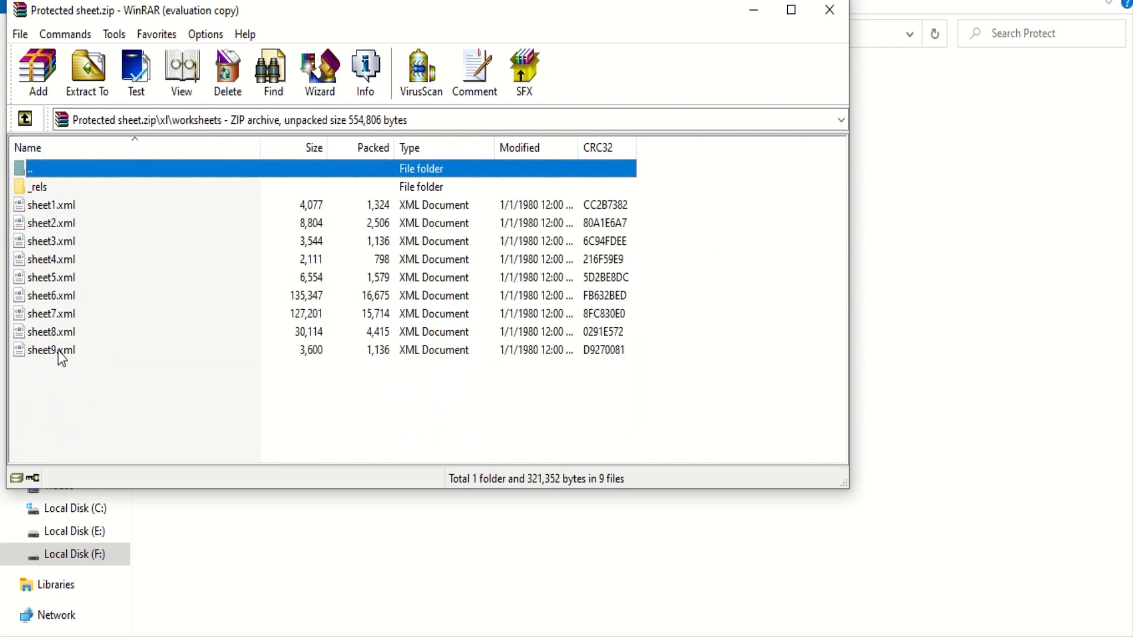
{"action": "left_click", "coordinate": [71, 205]}
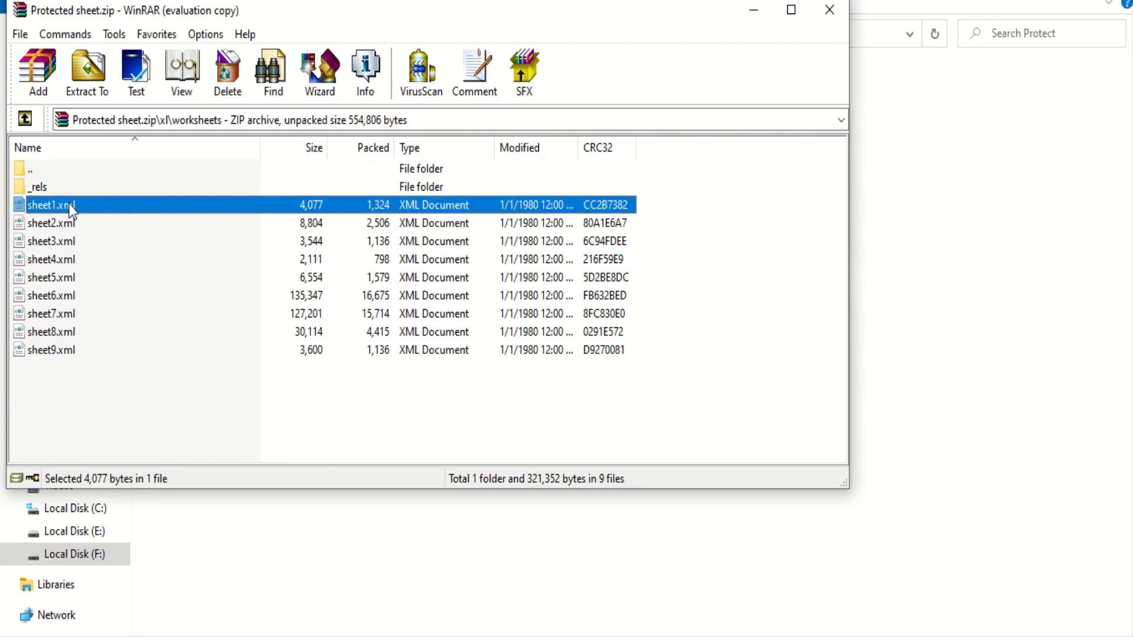
Open sheet1.xml in Internet Explorer to view its worksheet XML, then maximize and restore the window
{"action": "double_click", "coordinate": [69, 205]}
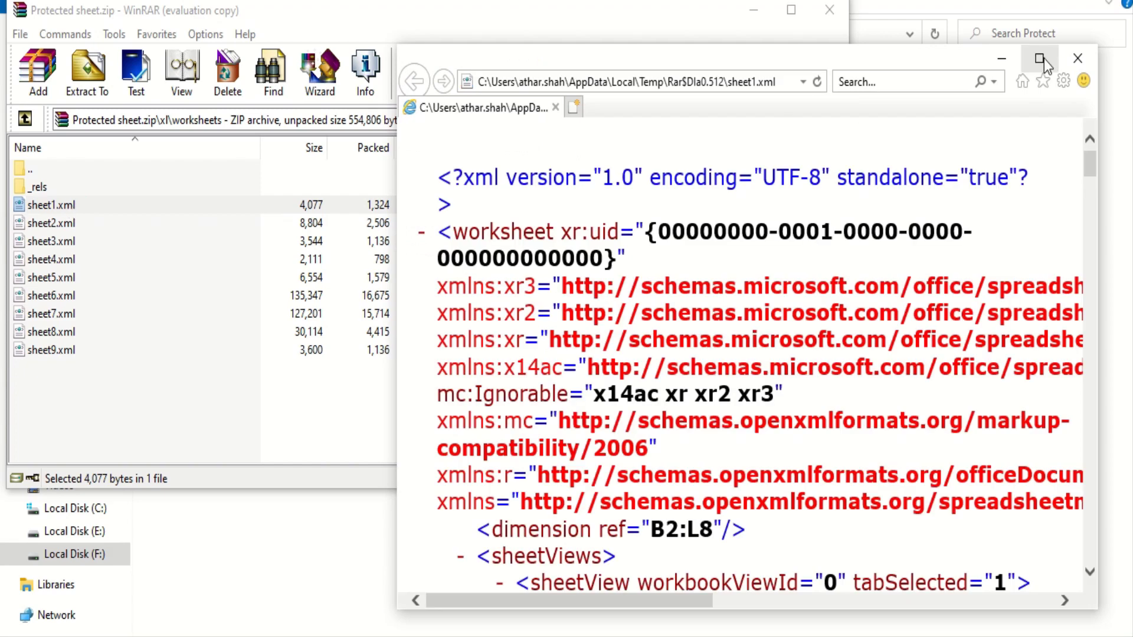
{"action": "left_click", "coordinate": [1041, 60]}
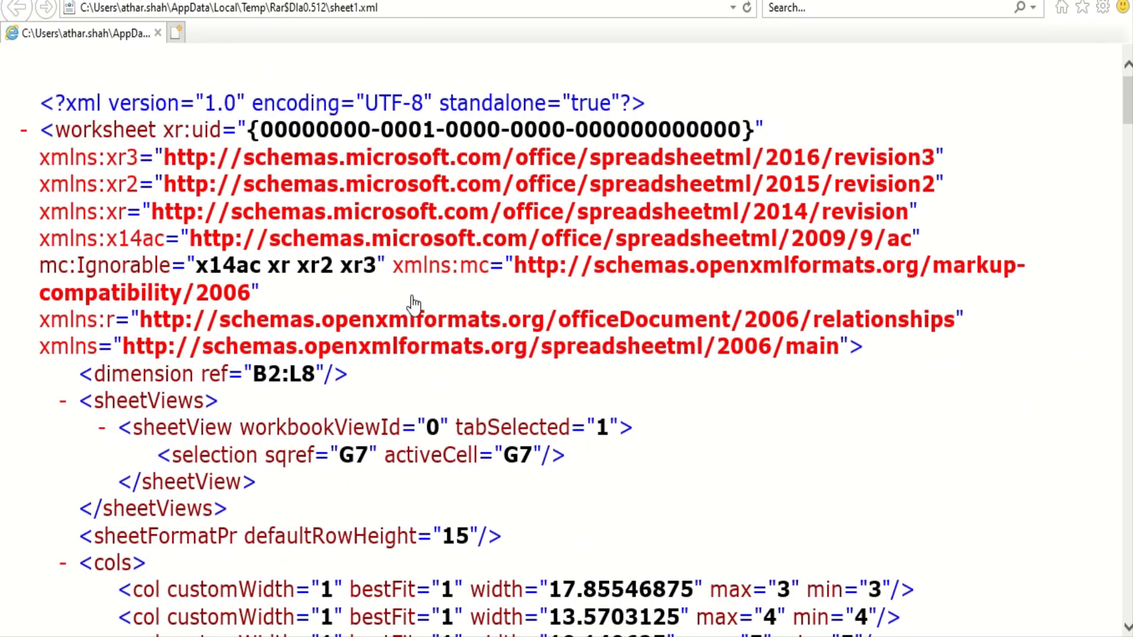
{"action": "left_click_drag", "start_coordinate": [590, 1], "coordinate": [398, 48]}
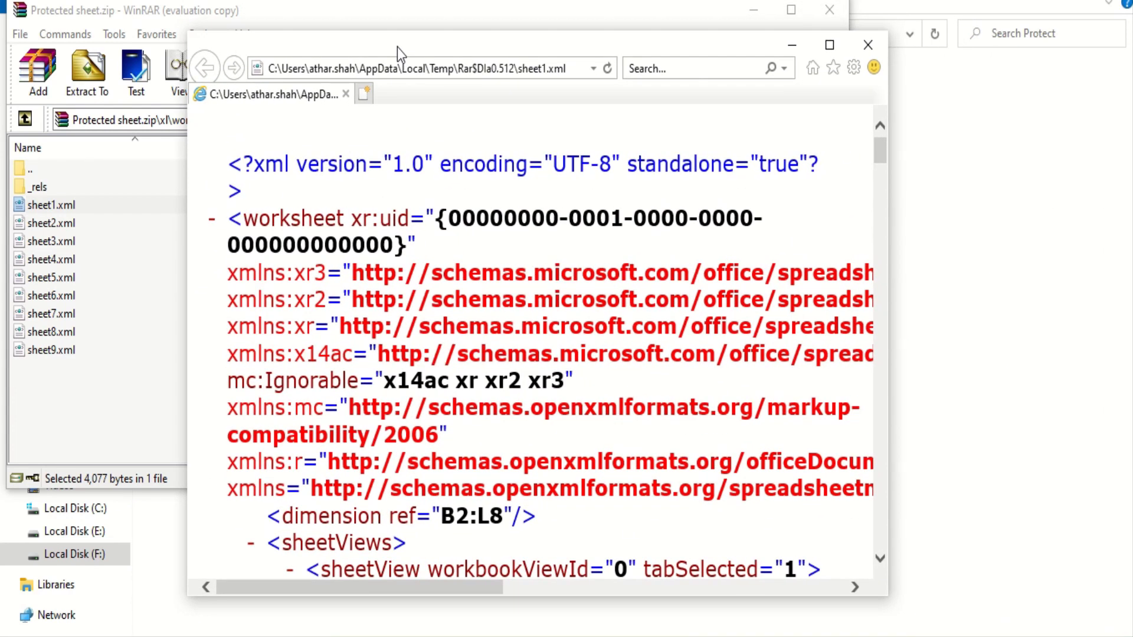
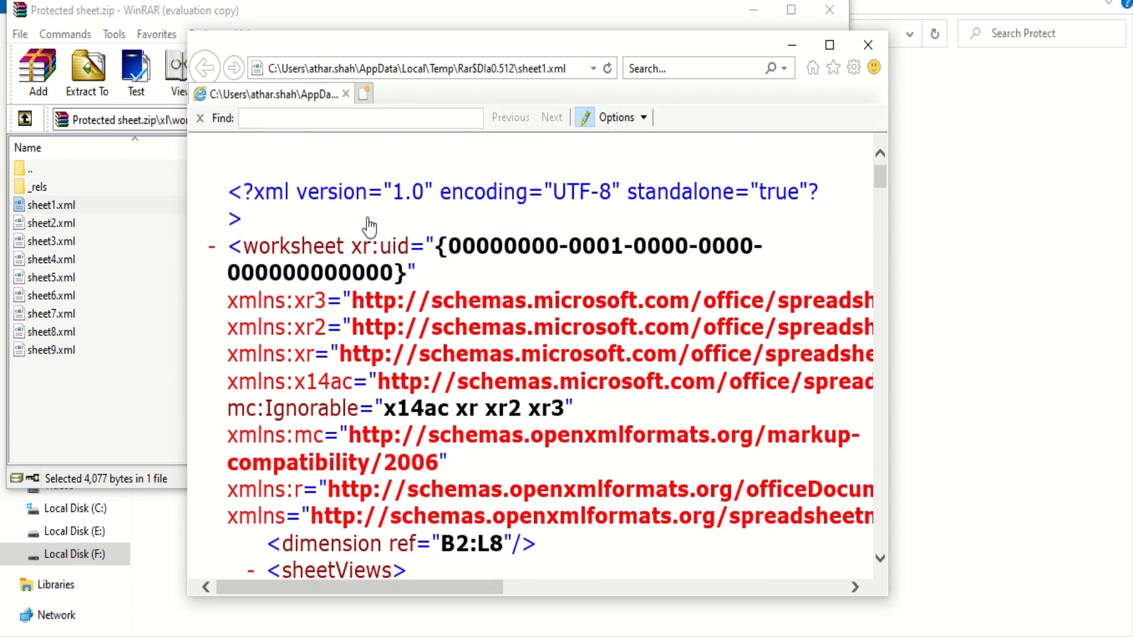
Search the page for 'prot' to jump to the sheetProtection element in sheet1.xml
{"action": "type", "text": "pr"}
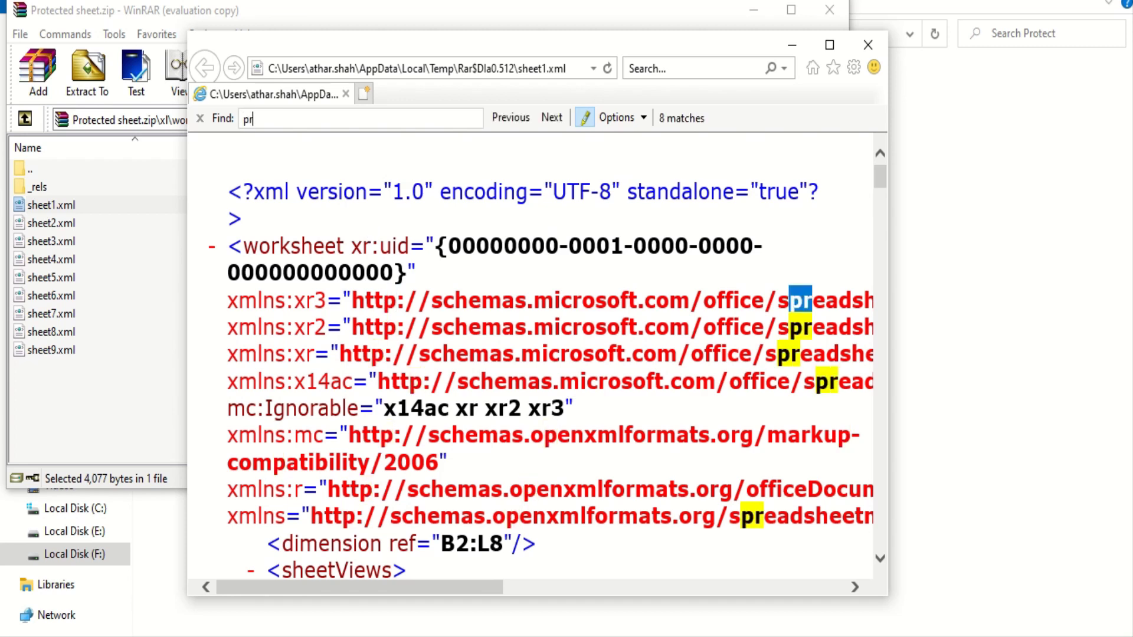
{"action": "type", "text": "ot"}
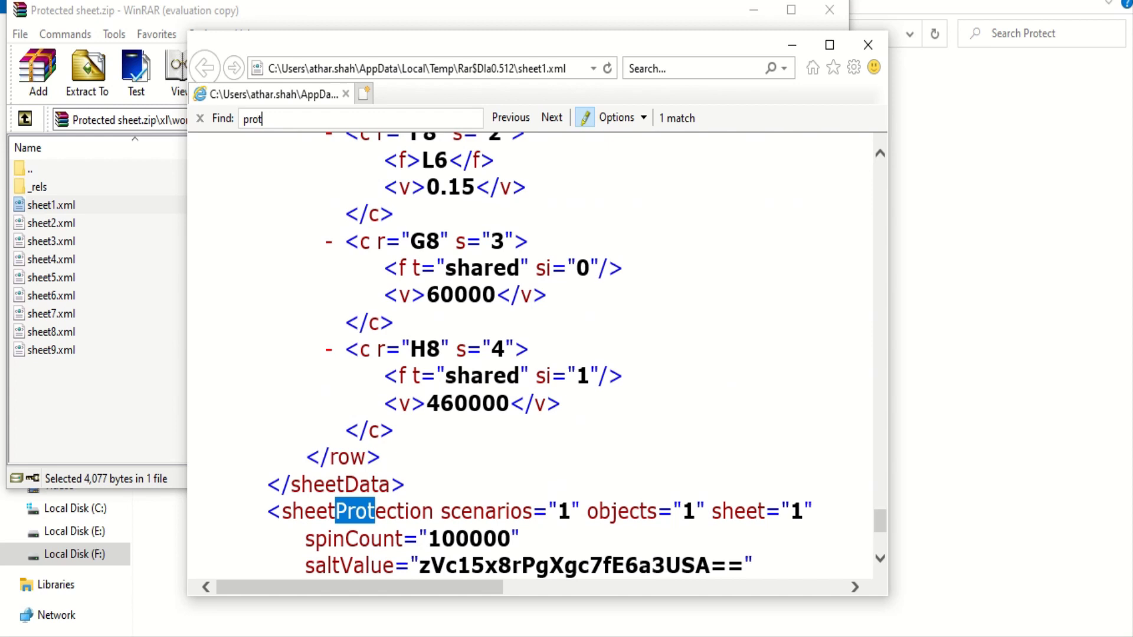
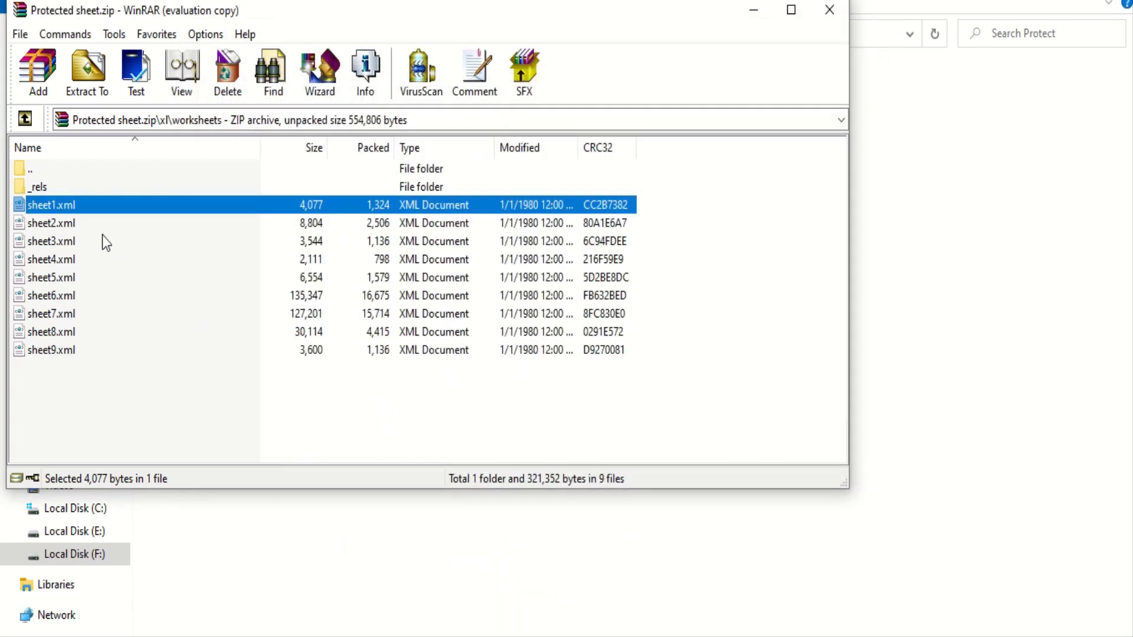
Start and cancel a rename of sheet1.xml, then close WinRAR to return to the Protect folder
{"action": "right_click", "coordinate": [86, 204]}
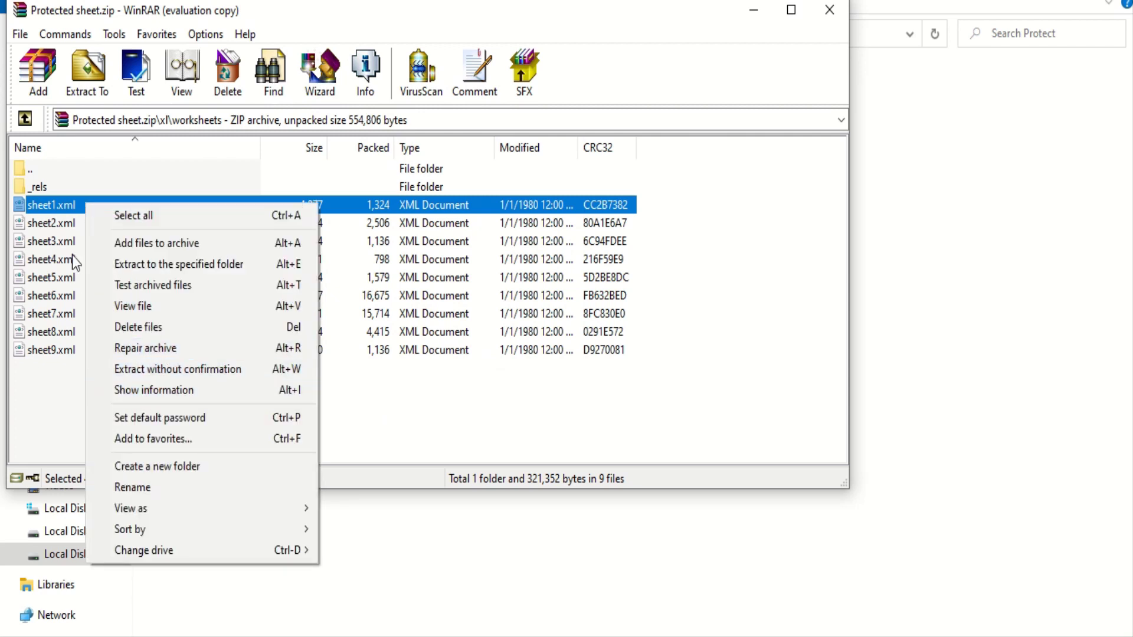
{"action": "left_click", "coordinate": [63, 207]}
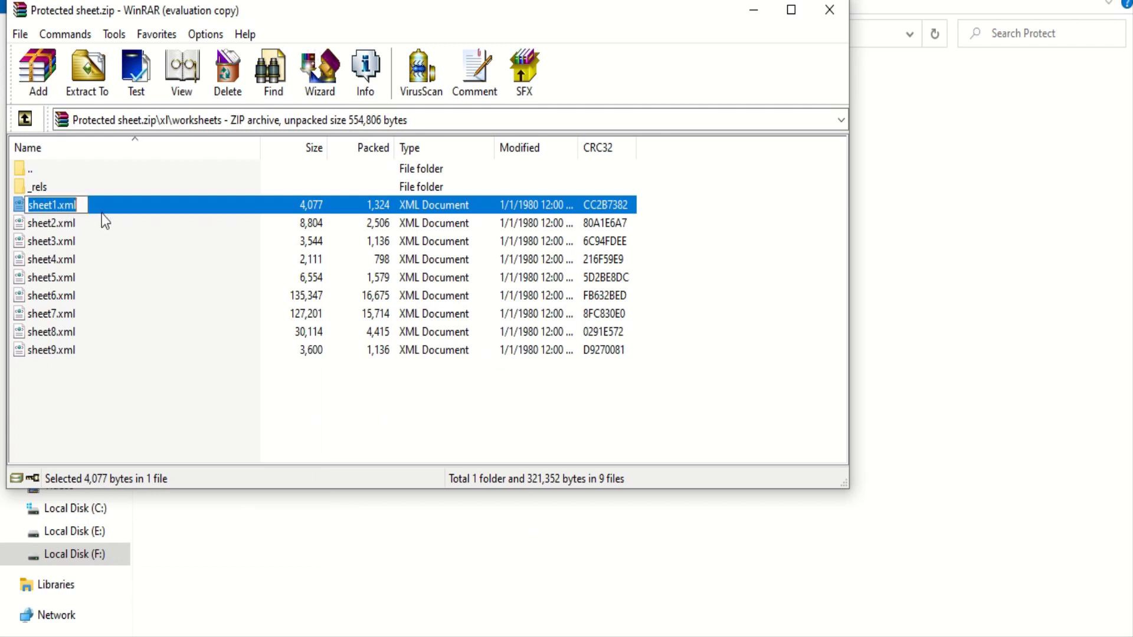
{"action": "left_click", "coordinate": [109, 295]}
{"action": "left_click", "coordinate": [78, 205]}
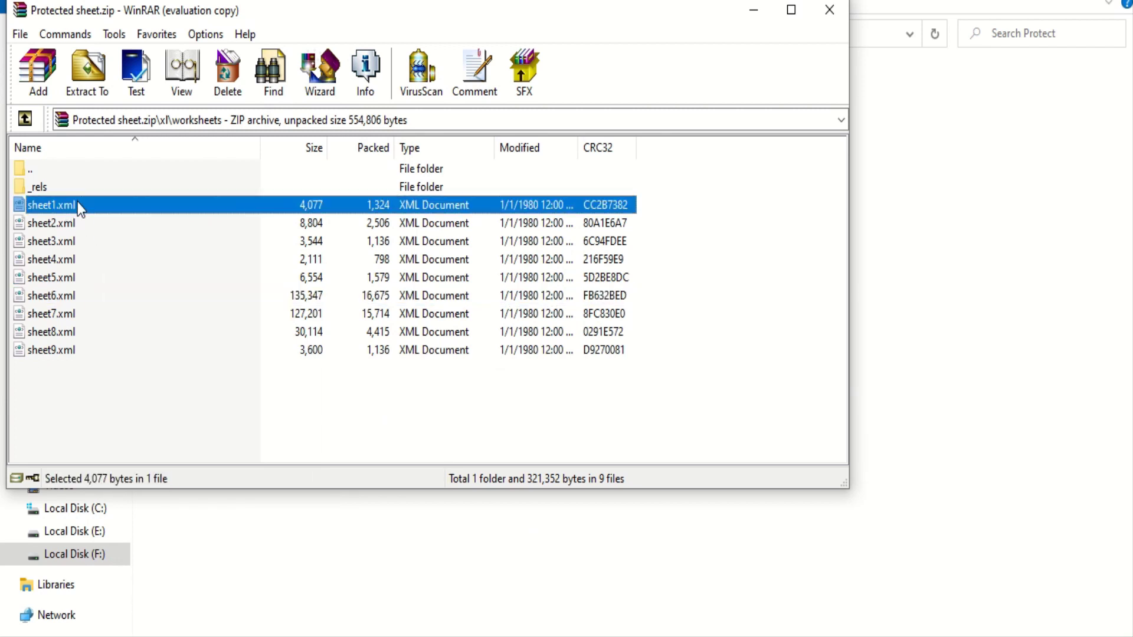
{"action": "left_click", "coordinate": [438, 532]}
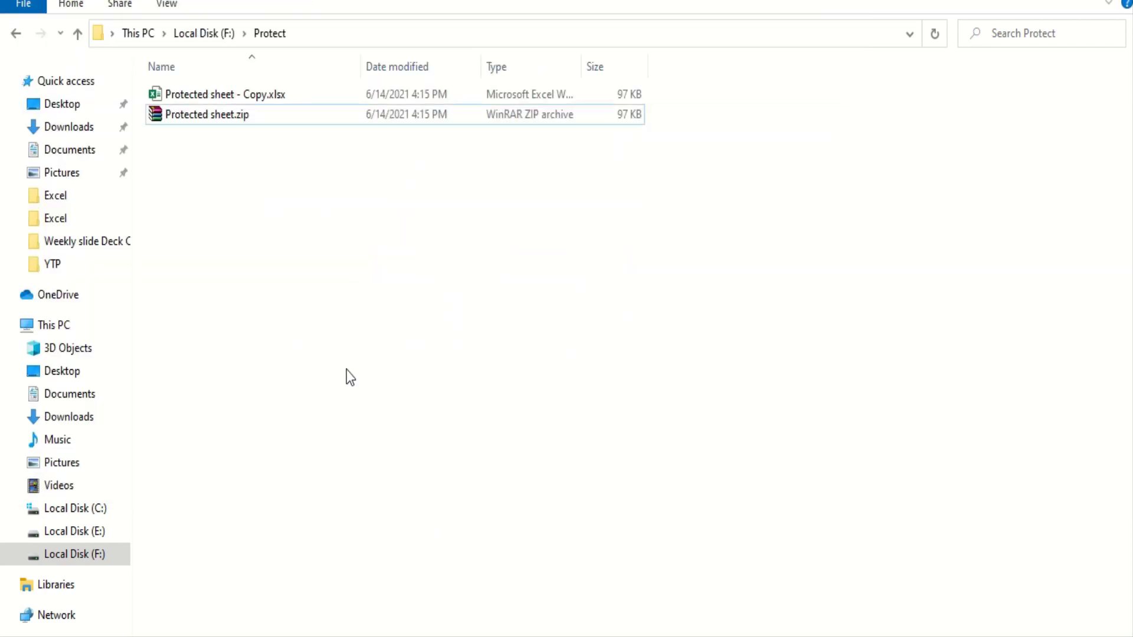
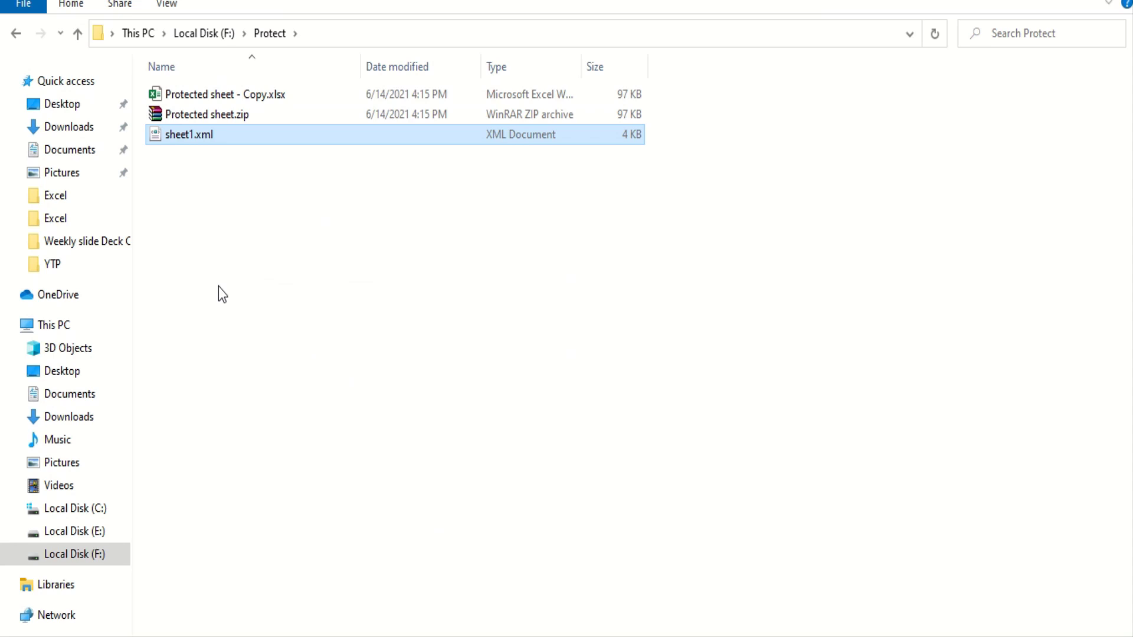
Open sheet1.xml from the Protect folder in Notepad using Open with
{"action": "right_click", "coordinate": [214, 136]}
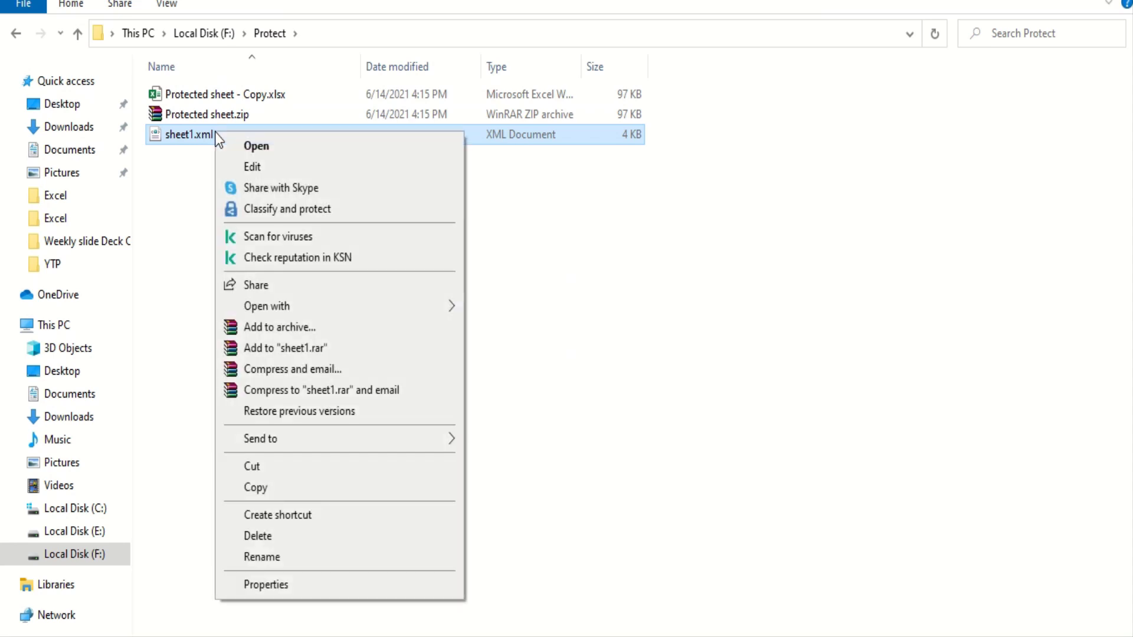
{"action": "mouse_move", "coordinate": [344, 311]}
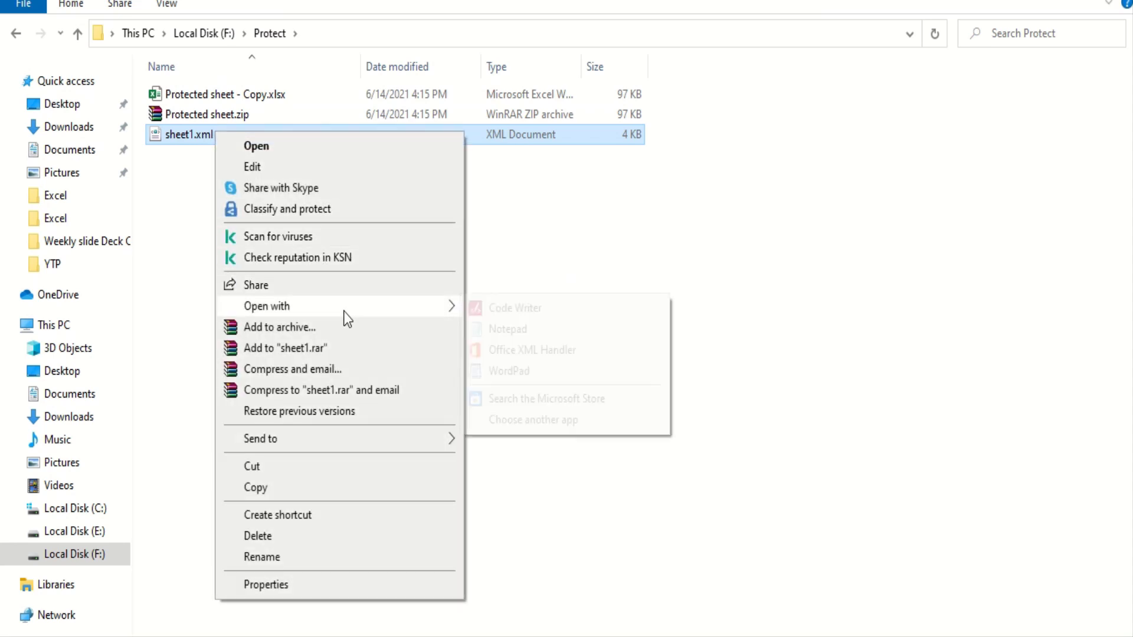
{"action": "left_click", "coordinate": [563, 328]}
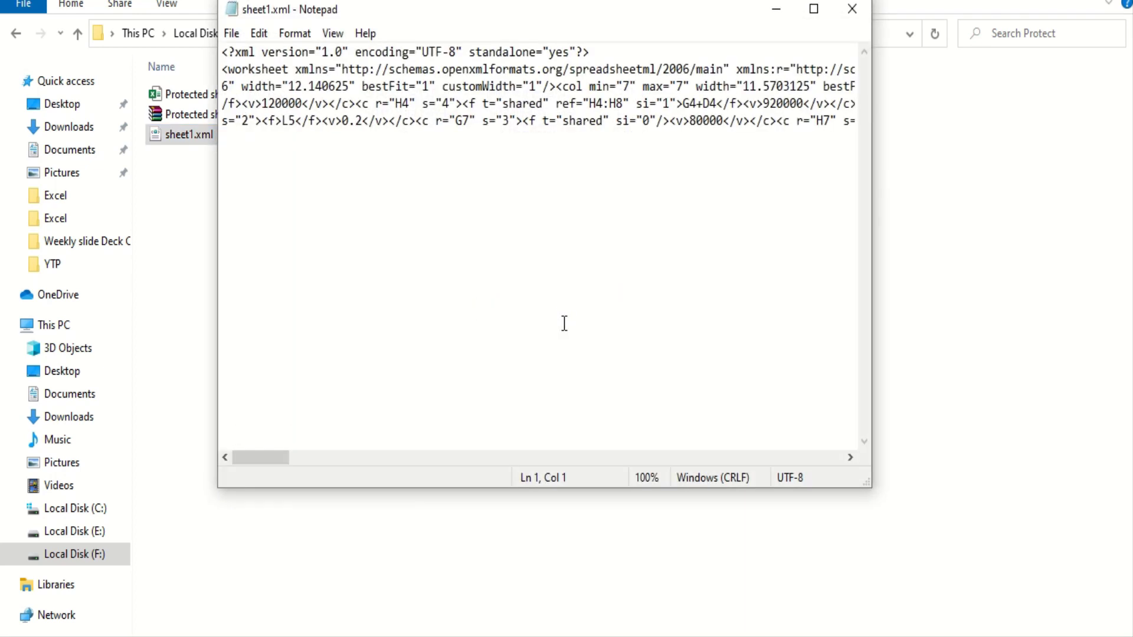
Maximize the Notepad window showing sheet1.xml
{"action": "left_click", "coordinate": [813, 9]}
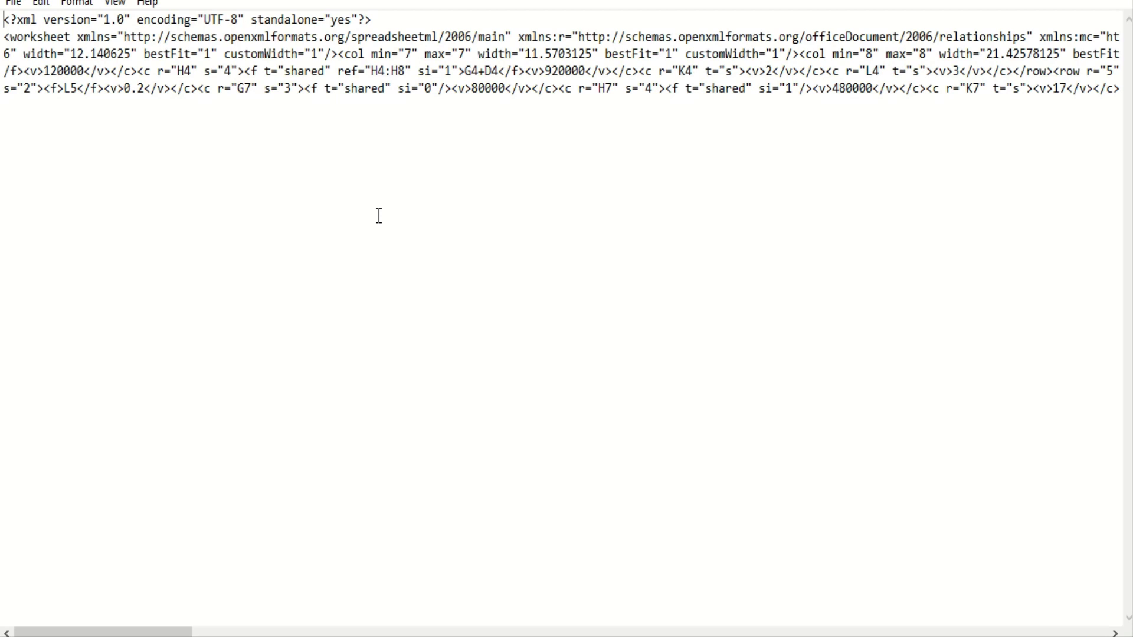
Search for 'protect' and start selecting the <sheetProtection element from its opening bracket
{"action": "key", "text": "ctrl+f"}
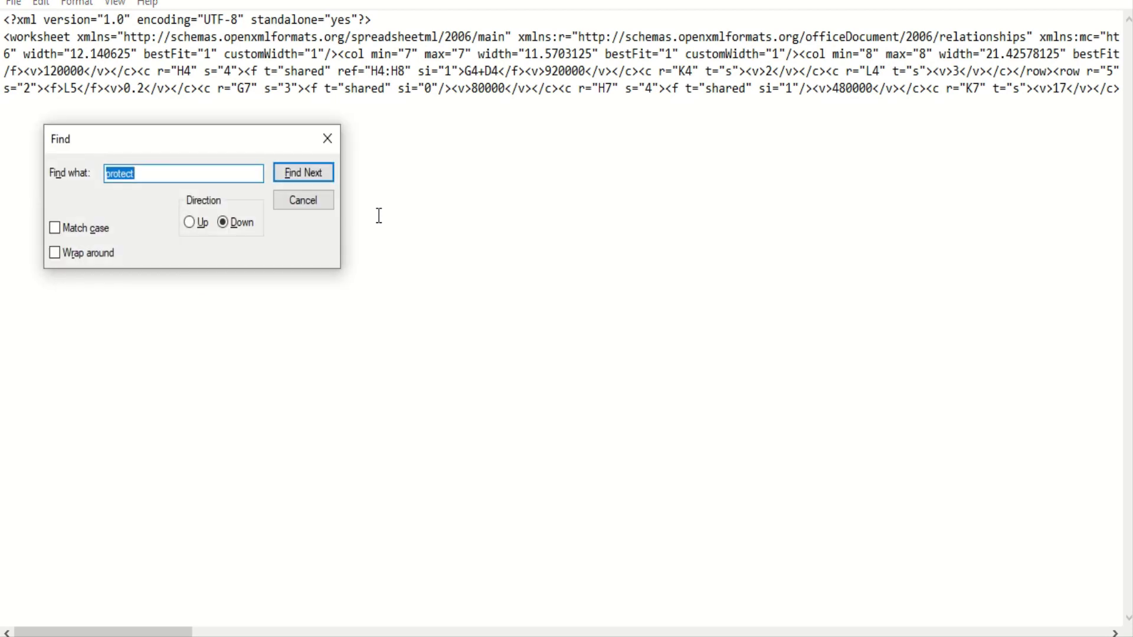
{"action": "left_click", "coordinate": [314, 176]}
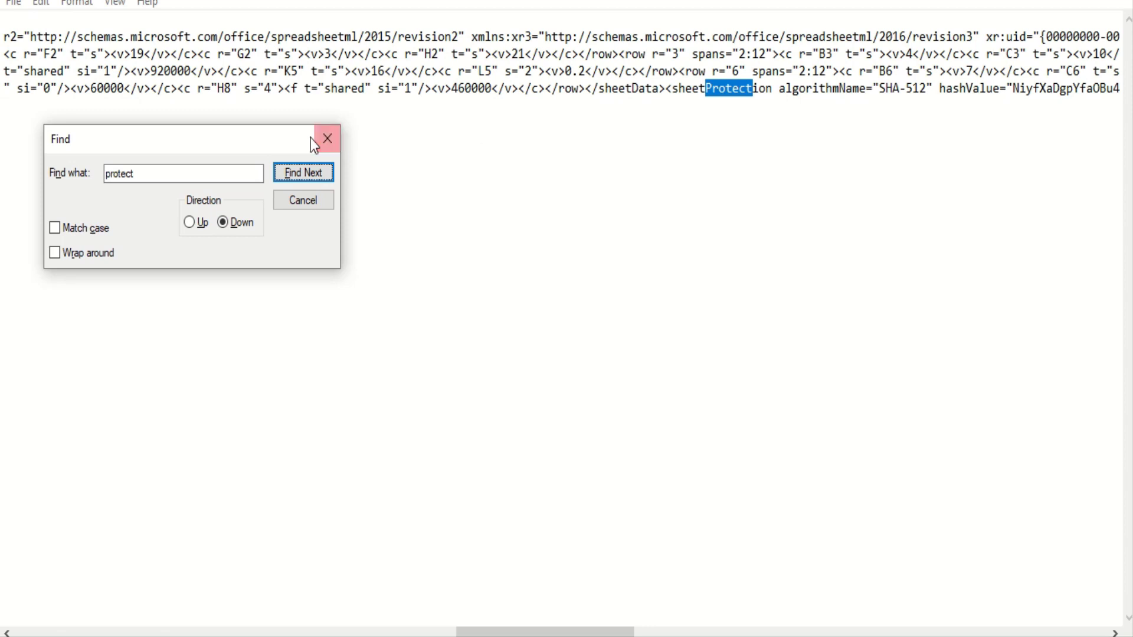
{"action": "left_click", "coordinate": [328, 140]}
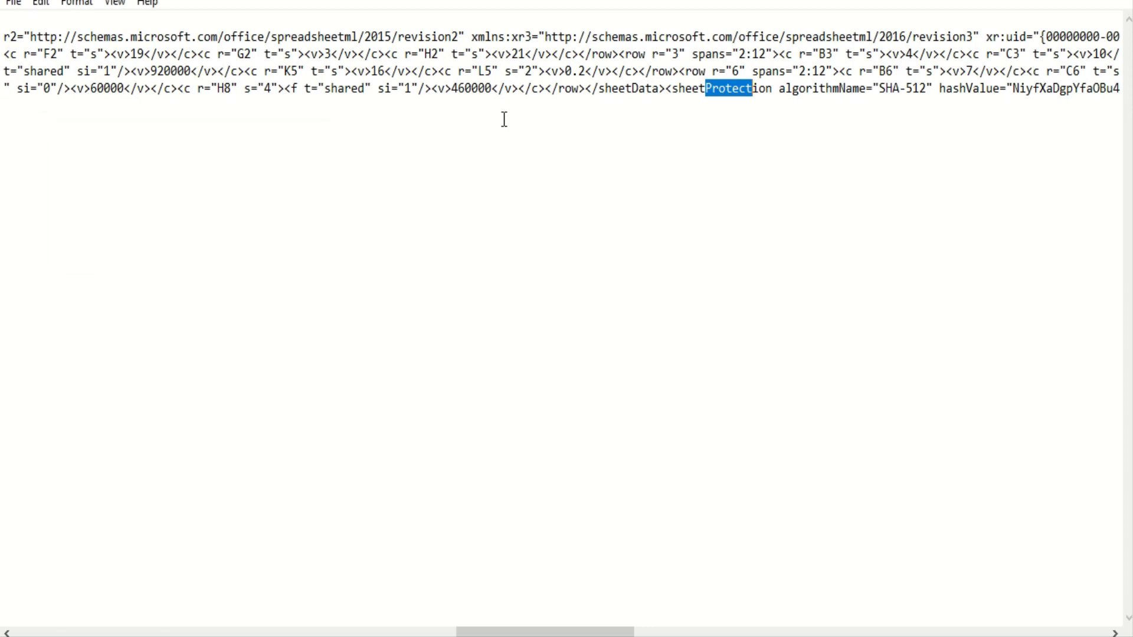
{"action": "left_click", "coordinate": [666, 90]}
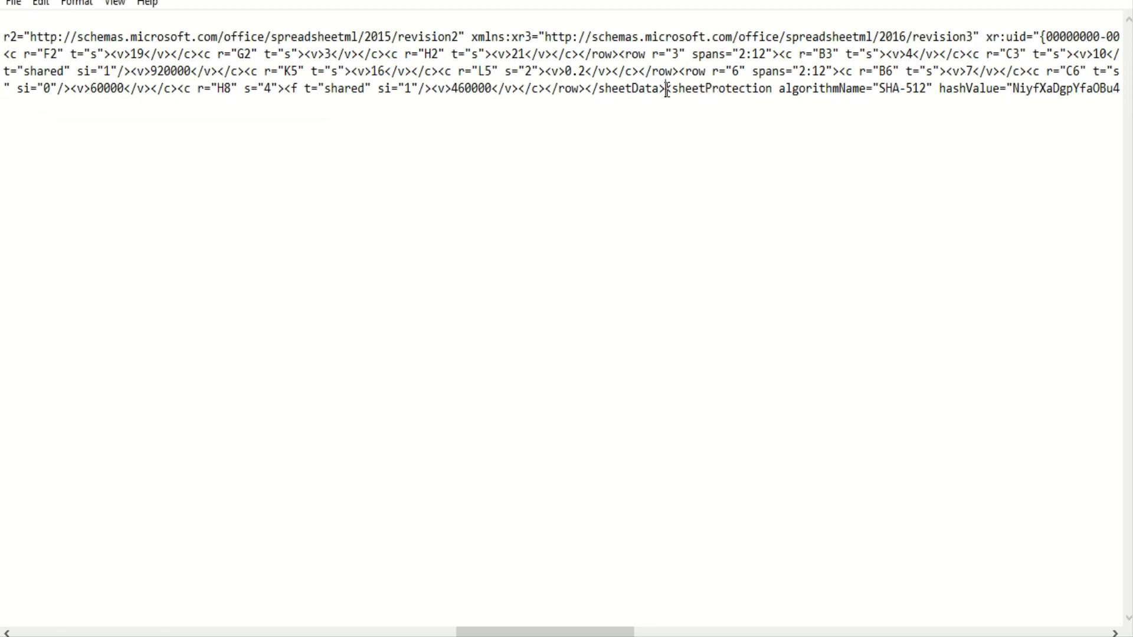
{"action": "key", "text": "shift+Right"}
{"action": "key", "text": "shift+Right"}
{"action": "key", "text": "shift+Right"}
{"action": "key", "text": "shift+Right"}
{"action": "key", "text": "shift+Right"}
{"action": "key", "text": "shift+Right"}
{"action": "key", "text": "shift+Right"}
{"action": "key", "text": "shift+Right"}
{"action": "key", "text": "shift+Right"}
{"action": "key", "text": "shift+Right"}
{"action": "key", "text": "shift+Right"}
{"action": "key", "text": "shift+Right"}
{"action": "key", "text": "shift+Right"}
{"action": "key", "text": "shift+Right"}
{"action": "key", "text": "shift+Right"}
{"action": "key", "text": "shift+Right"}
{"action": "key", "text": "shift+Right"}
{"action": "key", "text": "shift+Right"}
{"action": "key", "text": "shift+Right"}
{"action": "key", "text": "shift+Right"}
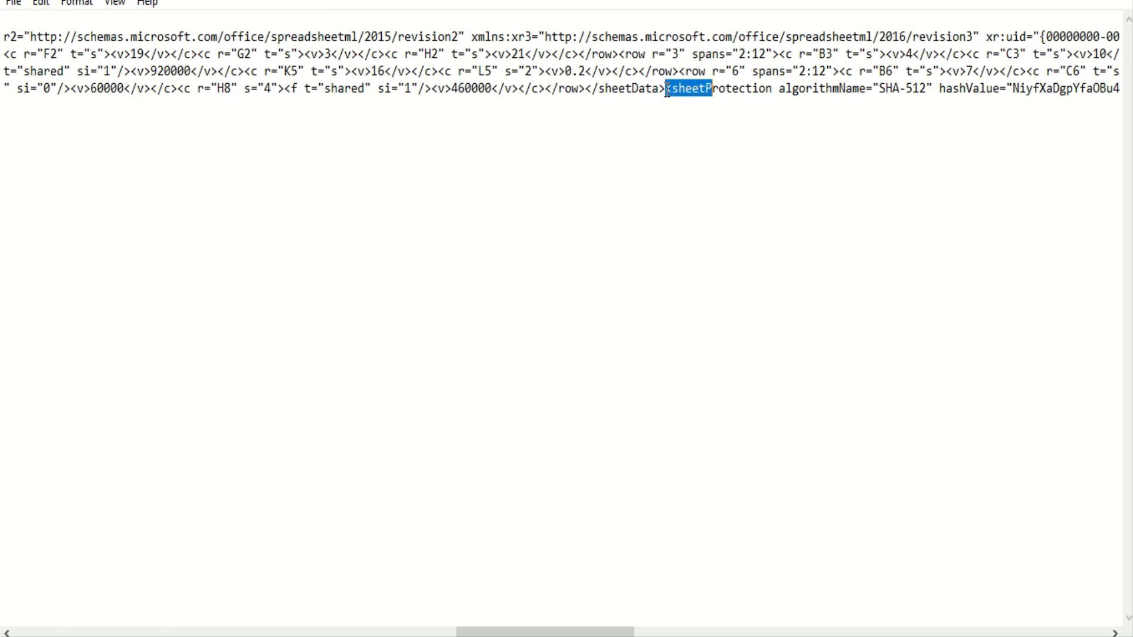
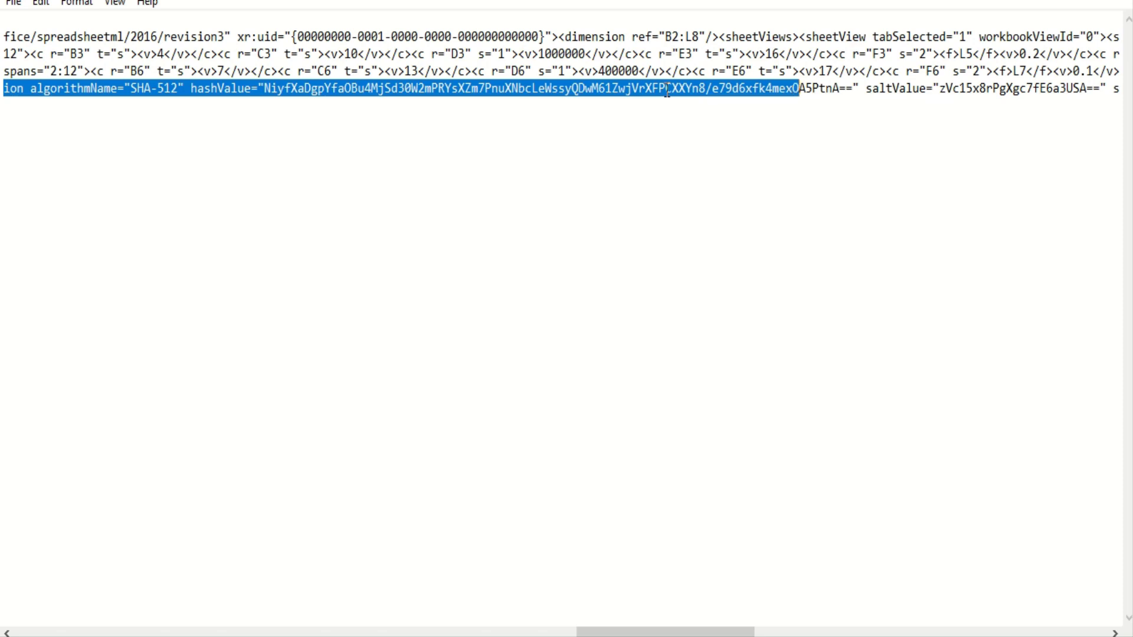
Extend the selection through the sheetProtection element's SHA-512 hashValue and saltValue attributes
{"action": "key", "text": "shift+Right"}
{"action": "key", "text": "shift+Right"}
{"action": "key", "text": "shift+Right"}
{"action": "key", "text": "shift+Right"}
{"action": "key", "text": "shift+Right"}
{"action": "key", "text": "shift+Right"}
{"action": "key", "text": "shift+Right"}
{"action": "key", "text": "shift+Right"}
{"action": "key", "text": "shift+Right"}
{"action": "key", "text": "shift+Right"}
{"action": "key", "text": "shift+Right"}
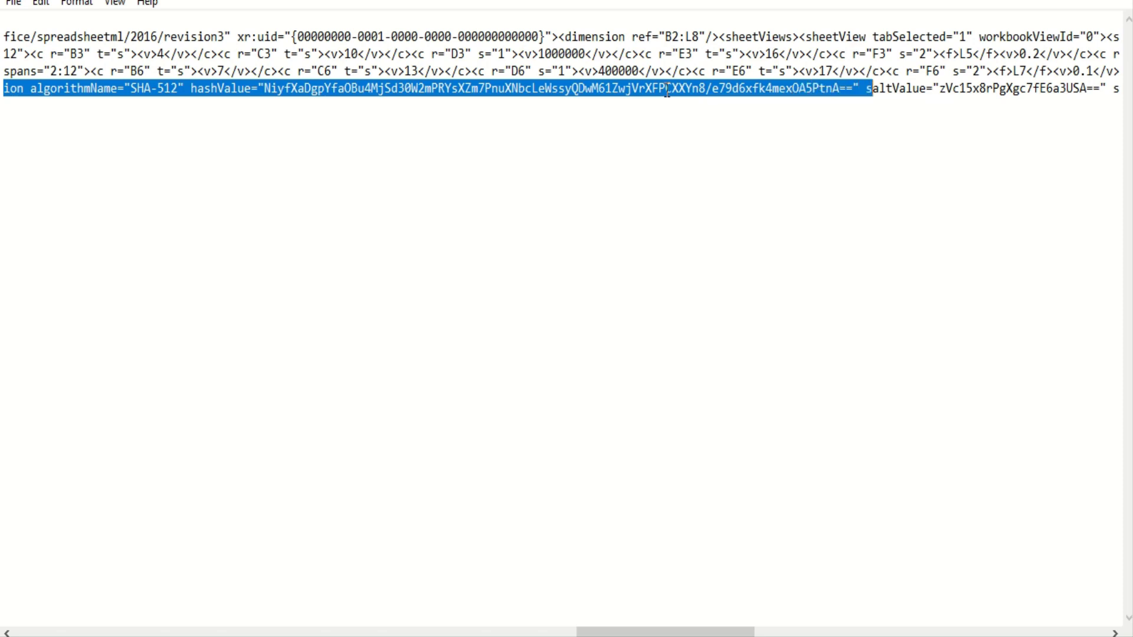
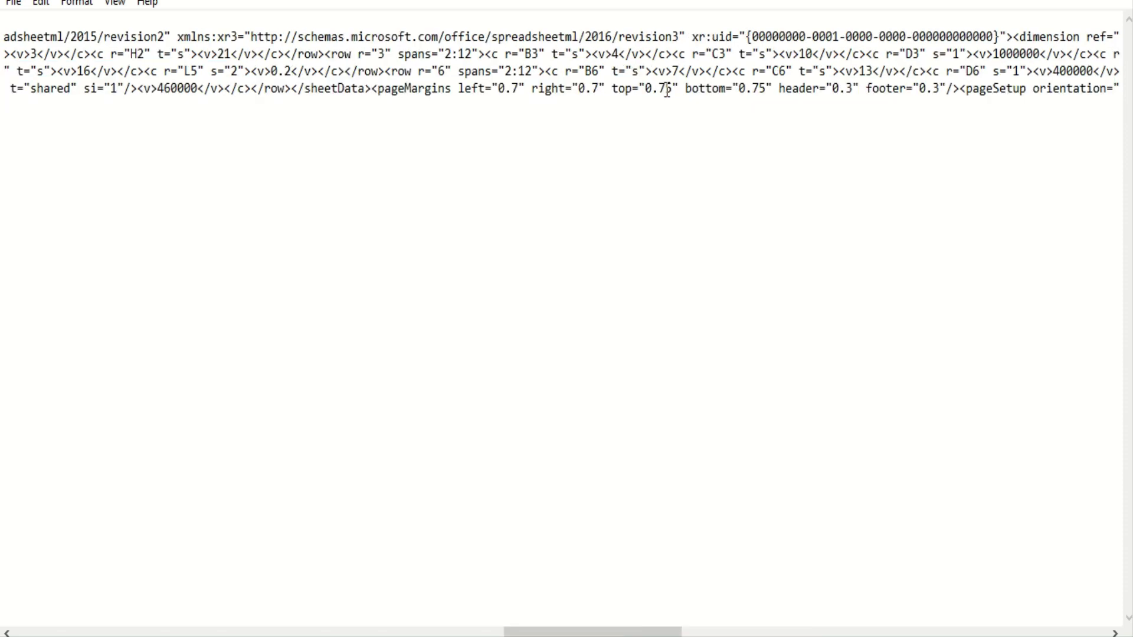
Close Notepad after deleting the sheet-protection element from sheet1.xml
{"action": "key", "text": "alt+F4"}
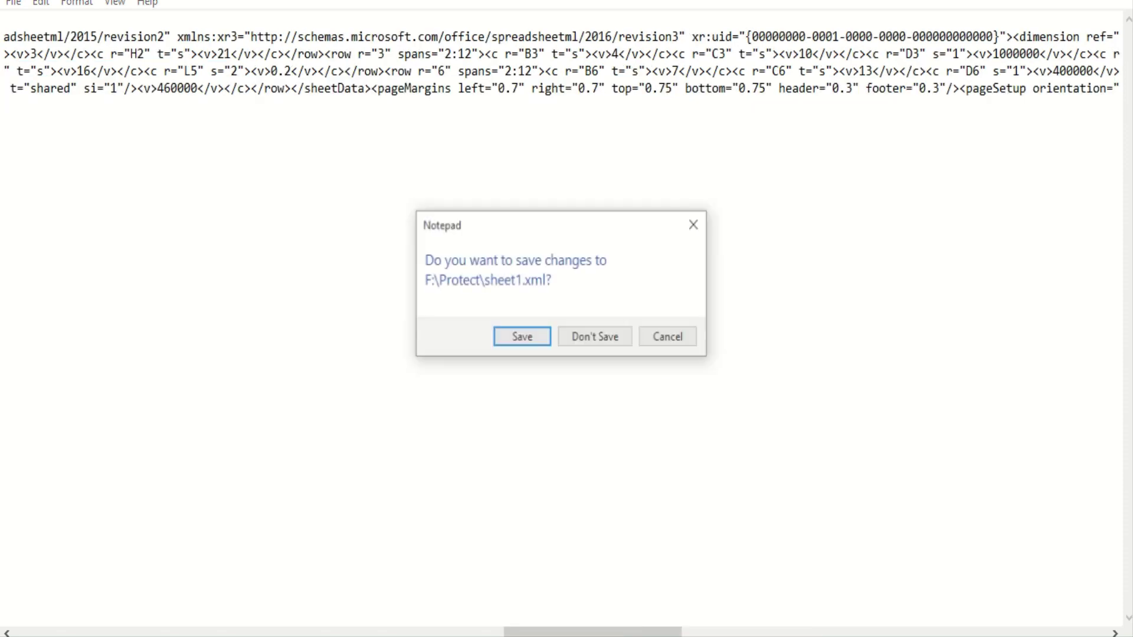
Save the changes to sheet1.xml, then copy the file from the Protect folder
{"action": "left_click", "coordinate": [505, 338]}
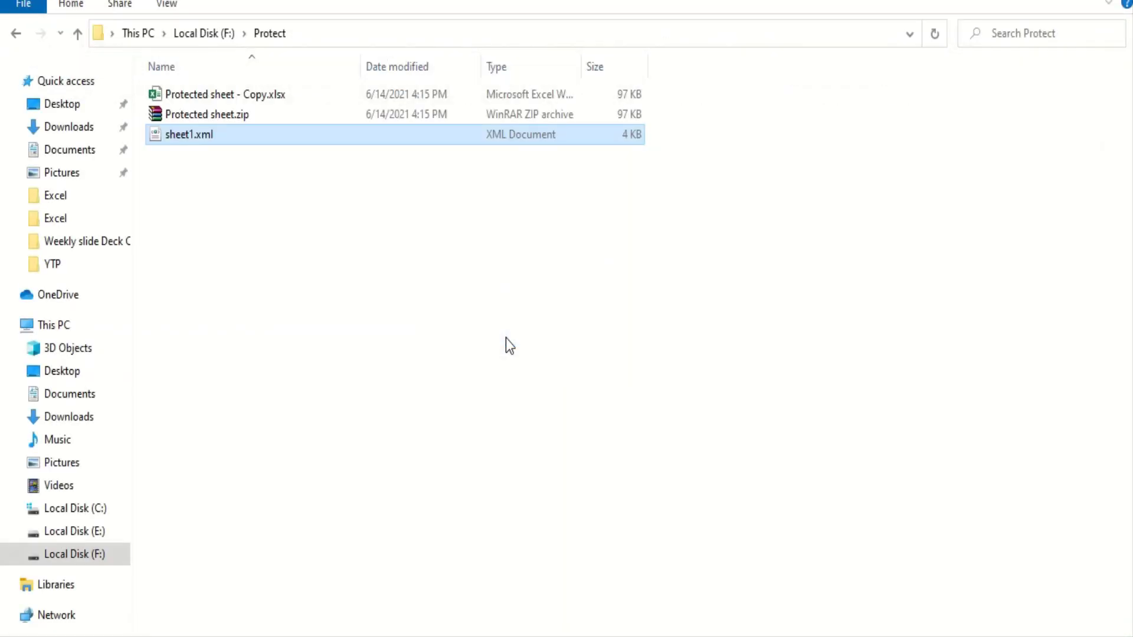
{"action": "right_click", "coordinate": [194, 136]}
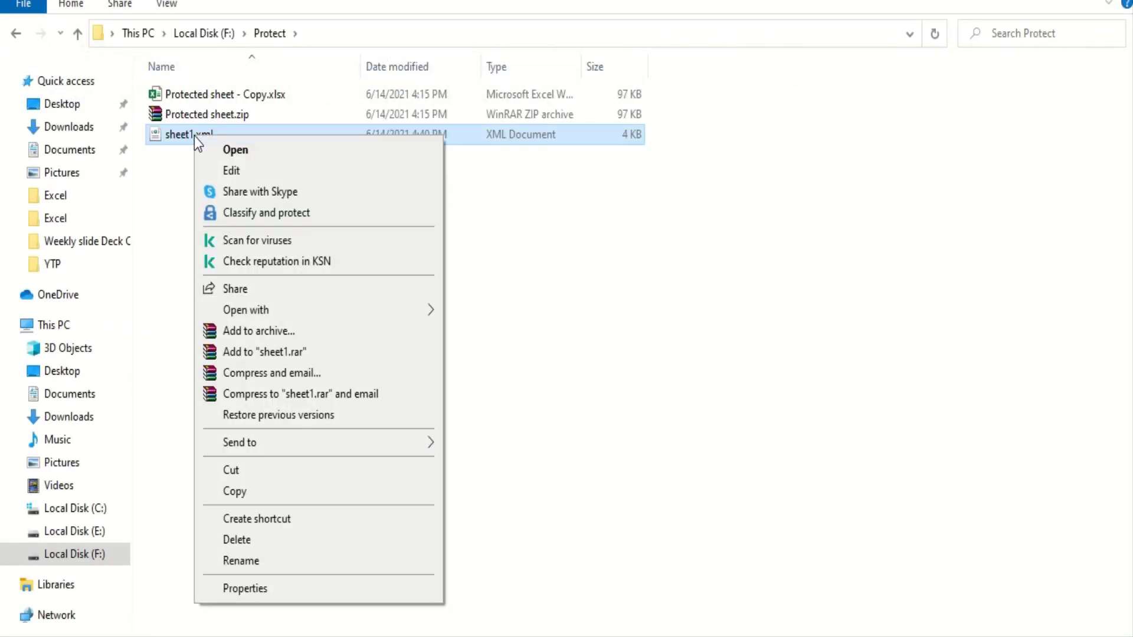
{"action": "left_click", "coordinate": [278, 491]}
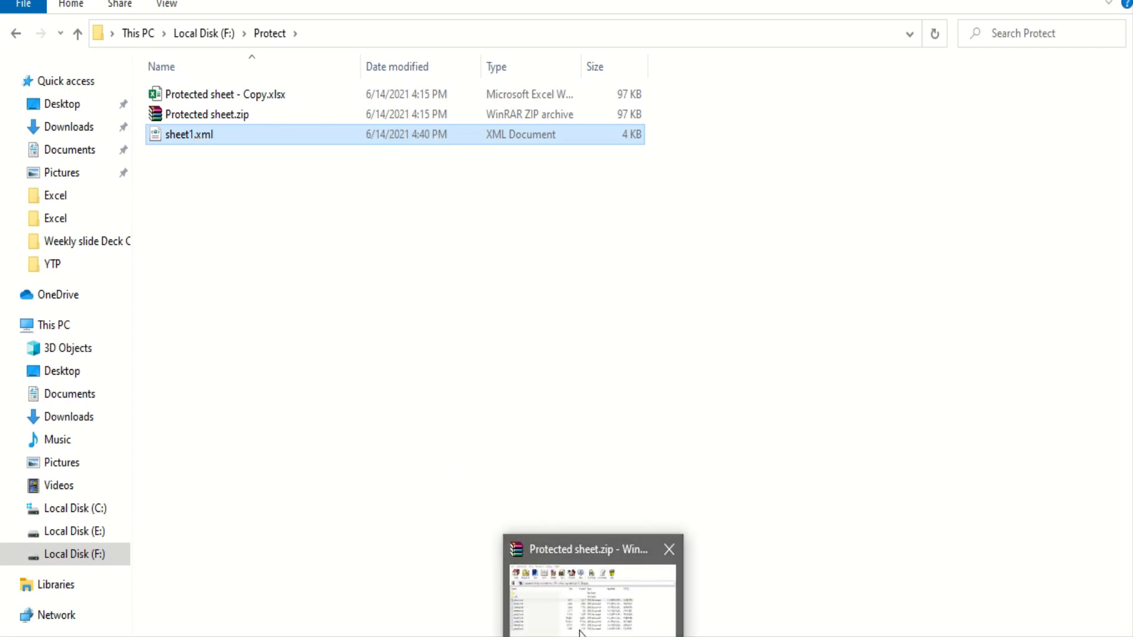
Bring the Protected sheet.zip archive forward in WinRAR and cancel a first add attempt
{"action": "left_click", "coordinate": [590, 590]}
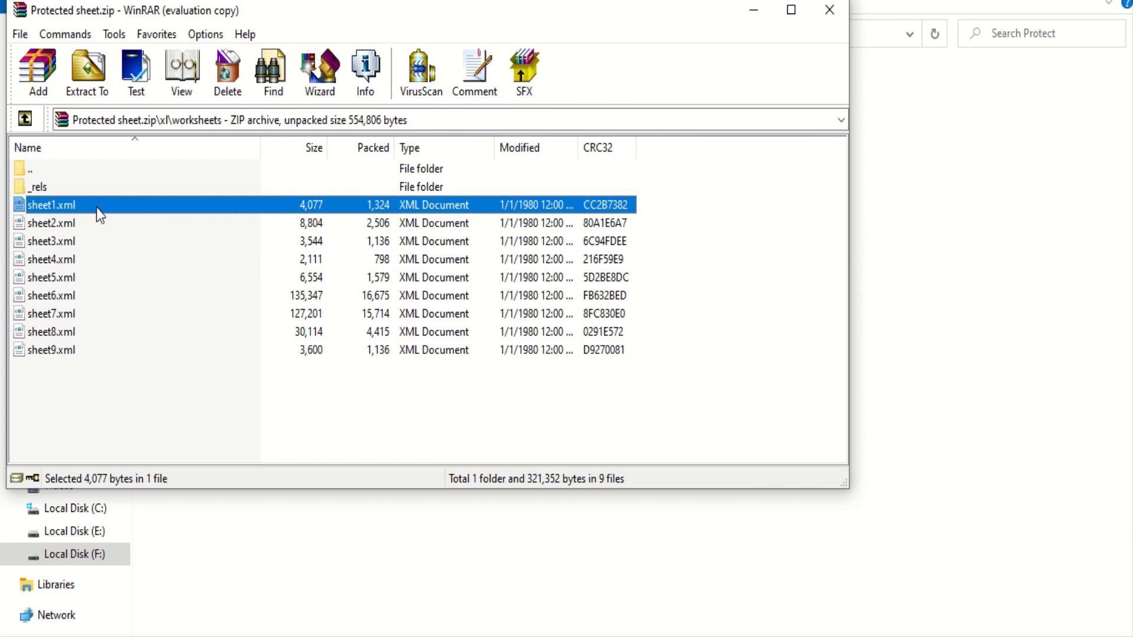
{"action": "left_click", "coordinate": [117, 425]}
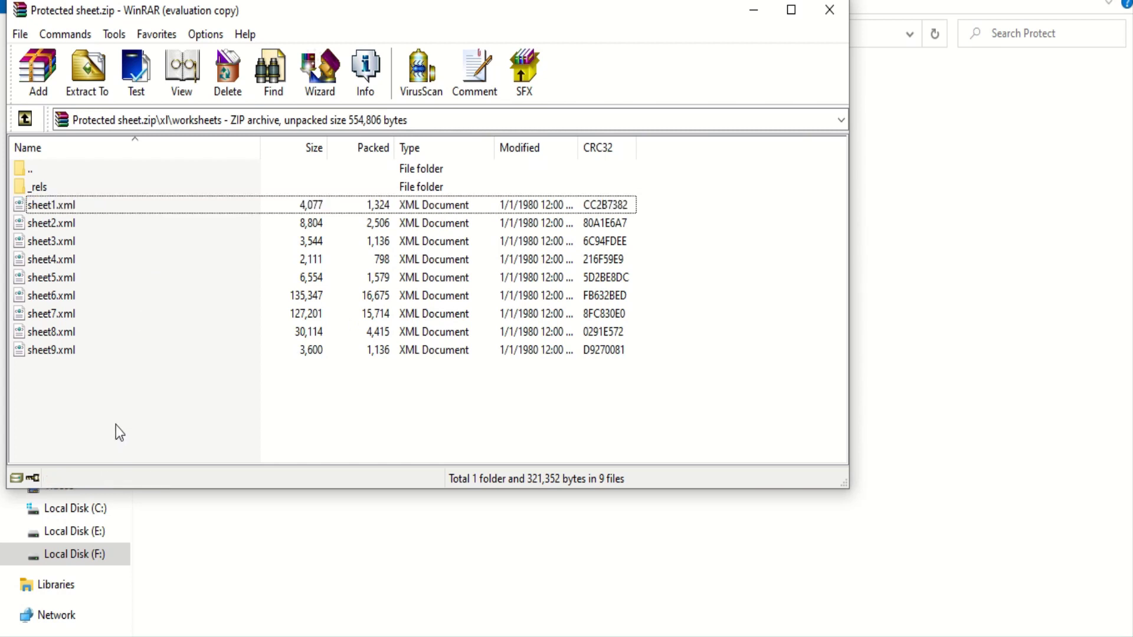
{"action": "key", "text": "alt+a"}
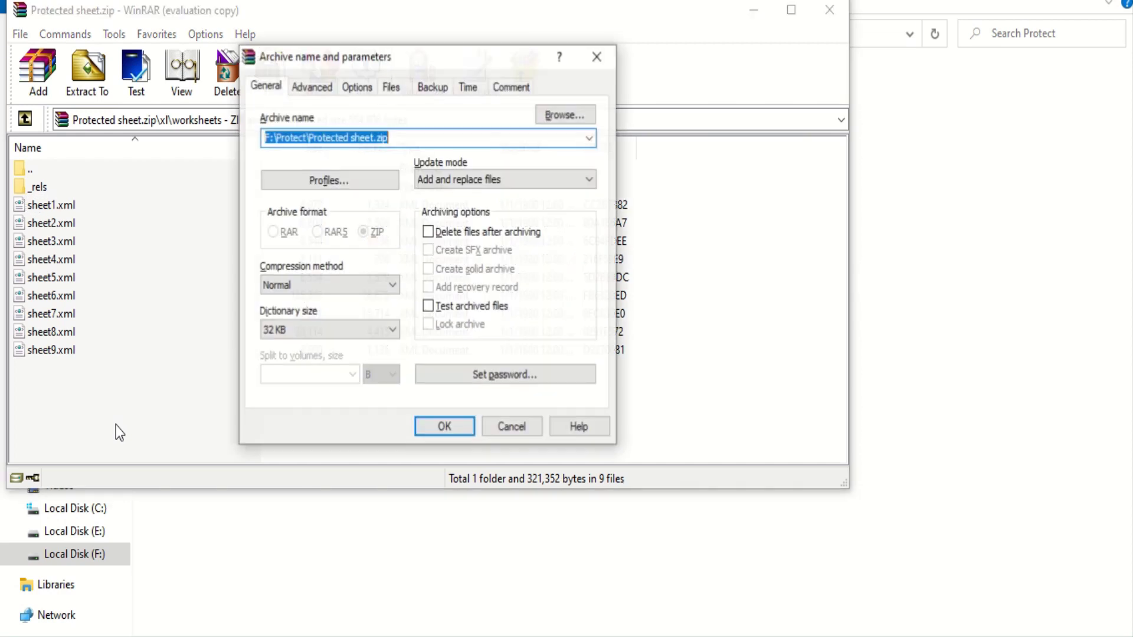
{"action": "left_click", "coordinate": [523, 427]}
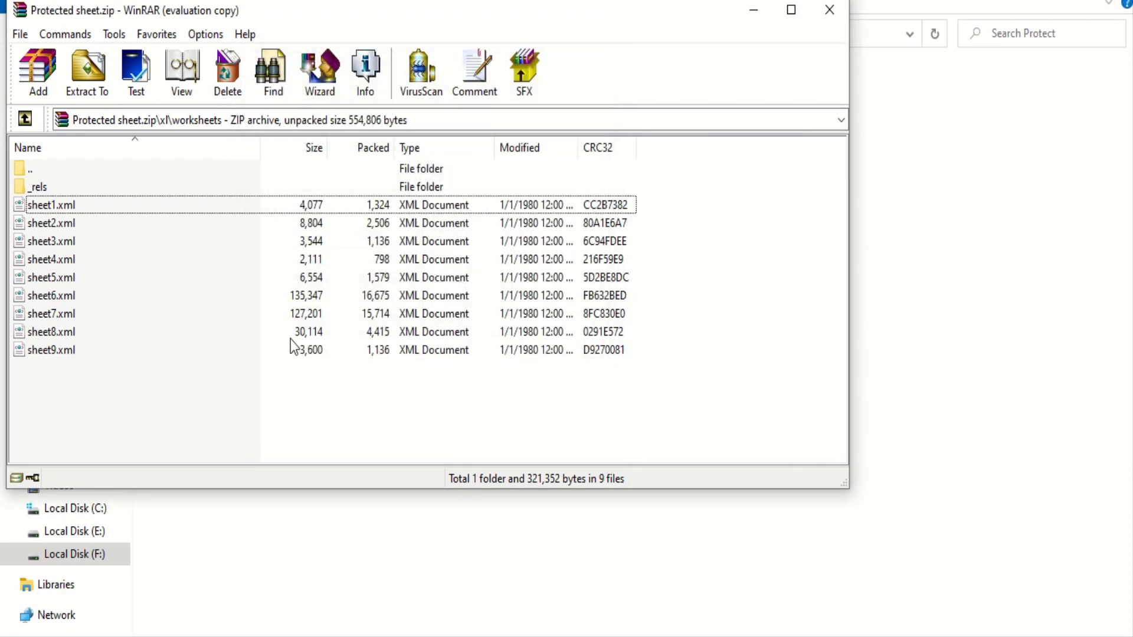
Delete the original sheet1.xml from xl\worksheets and add the edited sheet1.xml in its place
{"action": "left_click", "coordinate": [97, 213]}
{"action": "key", "text": "Delete"}
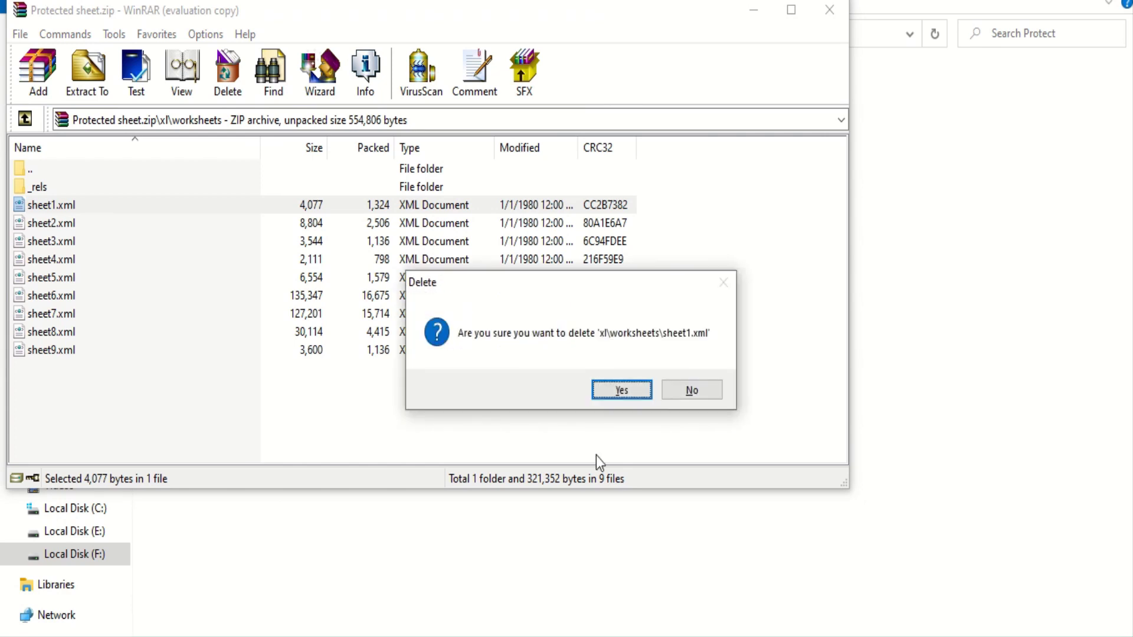
{"action": "left_click", "coordinate": [635, 391]}
{"action": "left_click", "coordinate": [203, 421]}
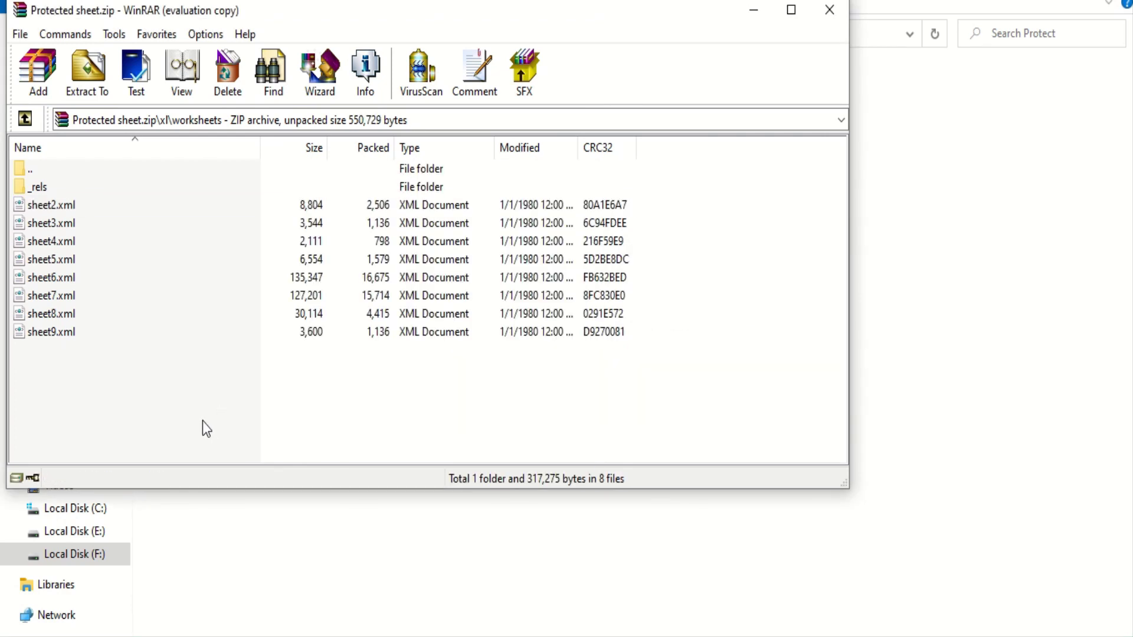
{"action": "key", "text": "alt+a"}
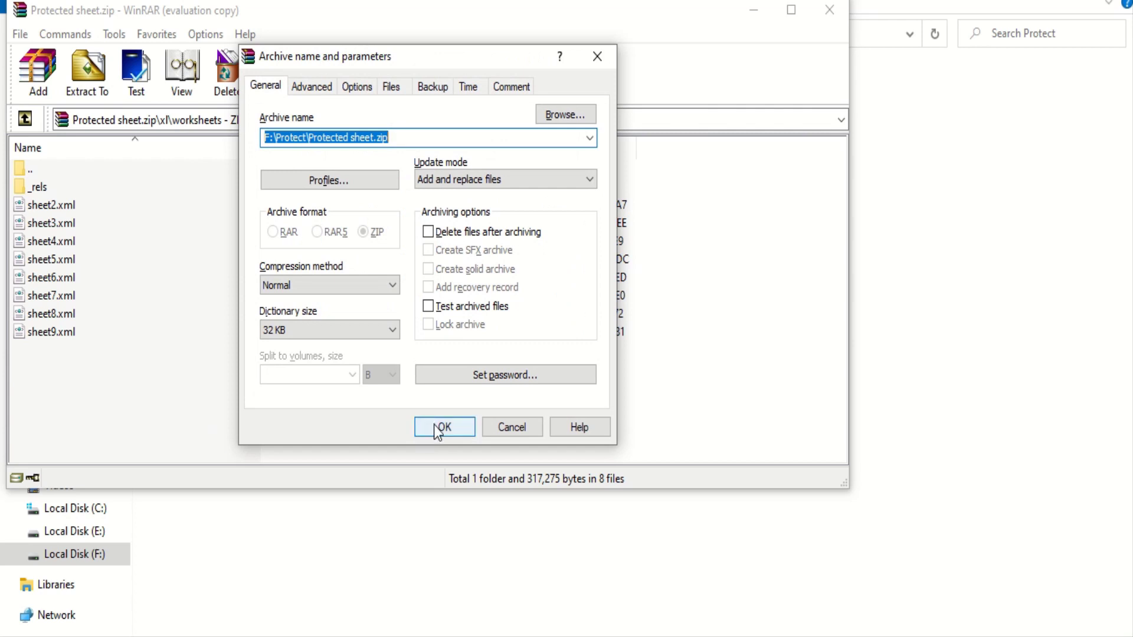
{"action": "left_click", "coordinate": [438, 428]}
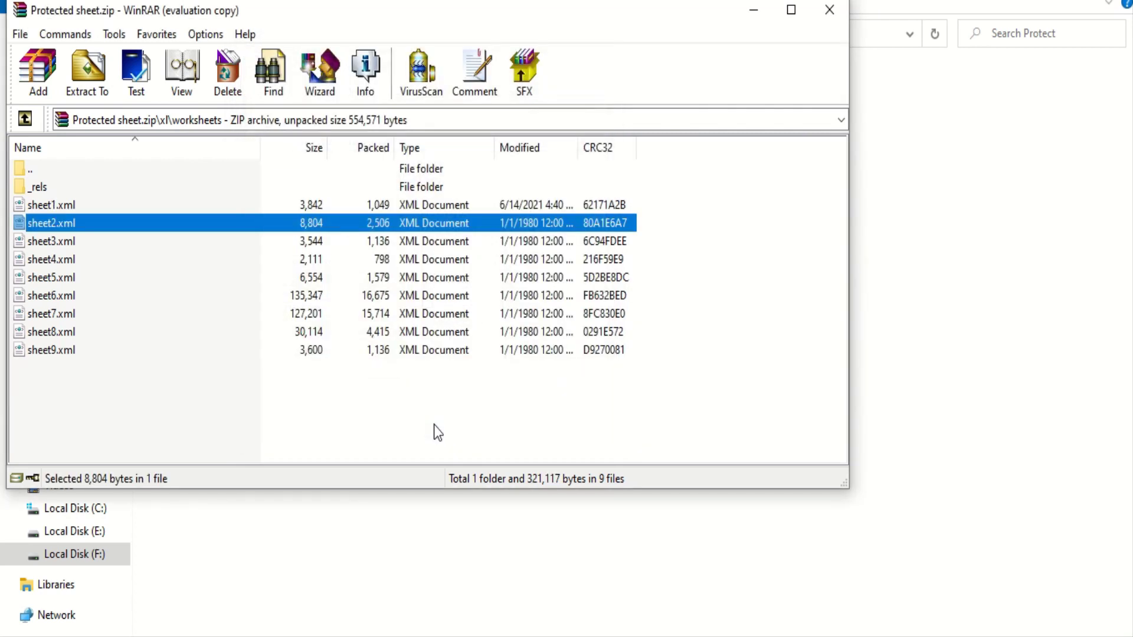
Close WinRAR, rename Protected sheet.zip to Protected sheet.xlsx, and open it in Excel
{"action": "left_click", "coordinate": [830, 10]}
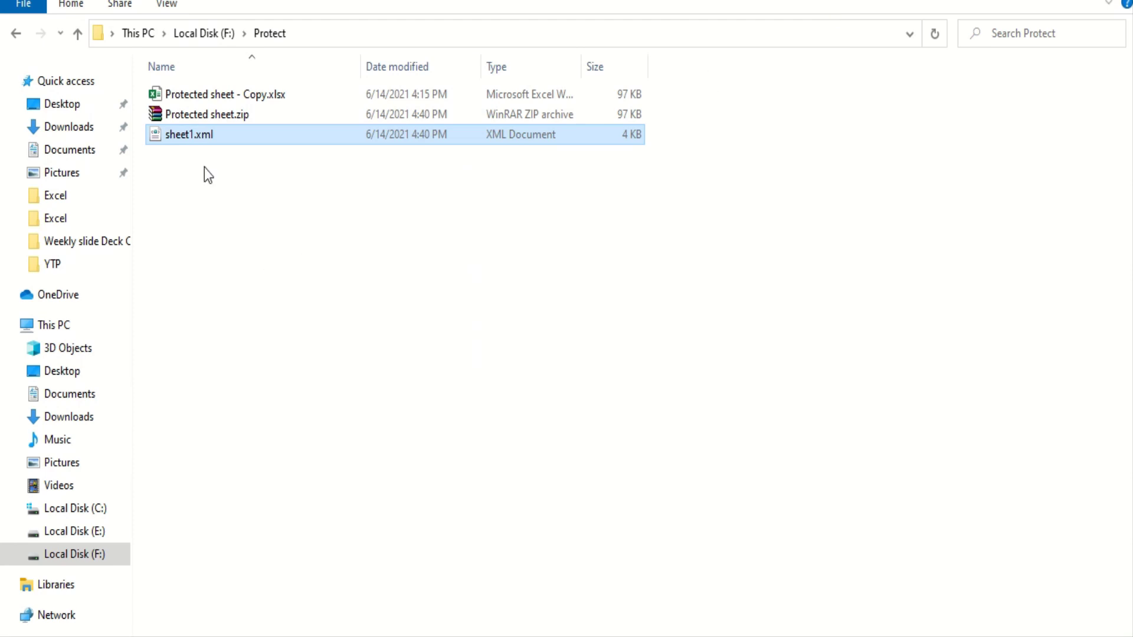
{"action": "left_click", "coordinate": [240, 118]}
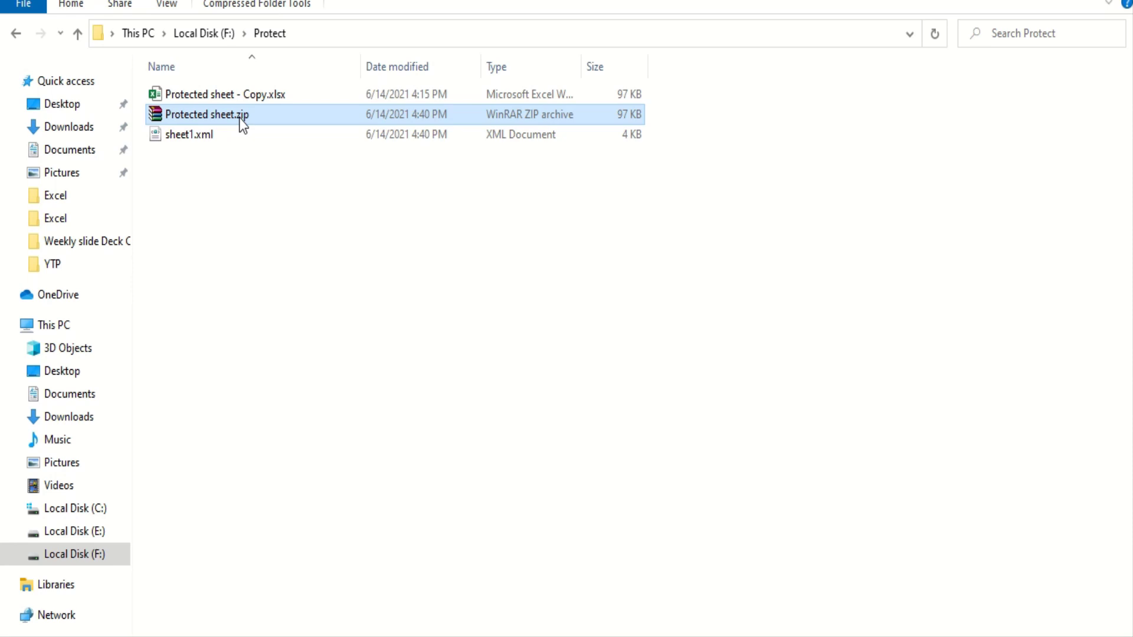
{"action": "left_click", "coordinate": [239, 118]}
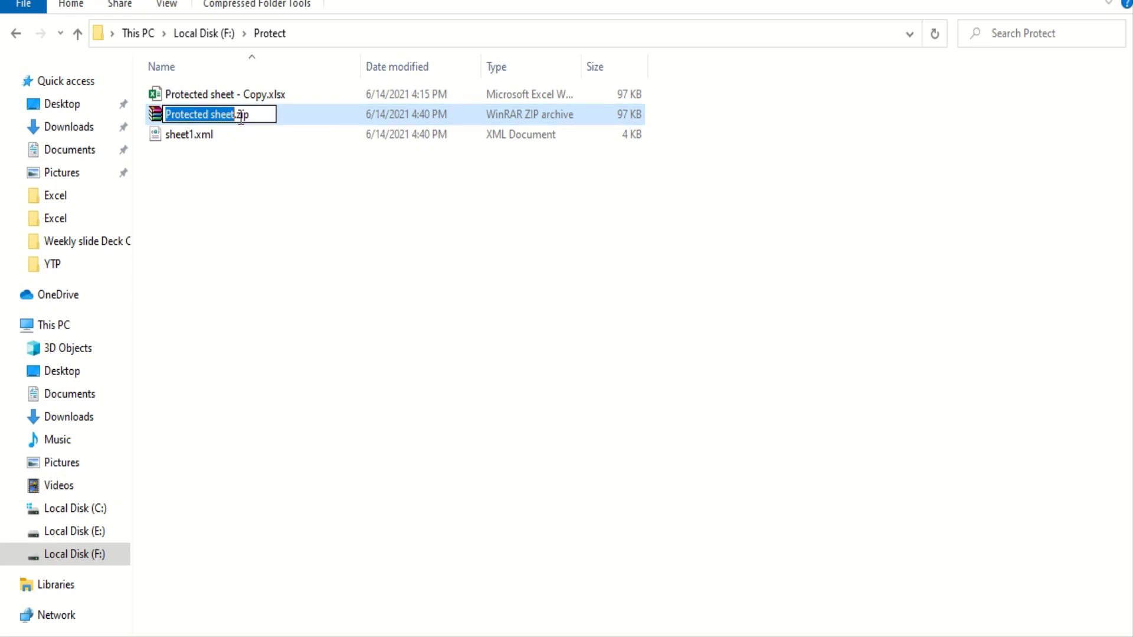
{"action": "left_click", "coordinate": [241, 116]}
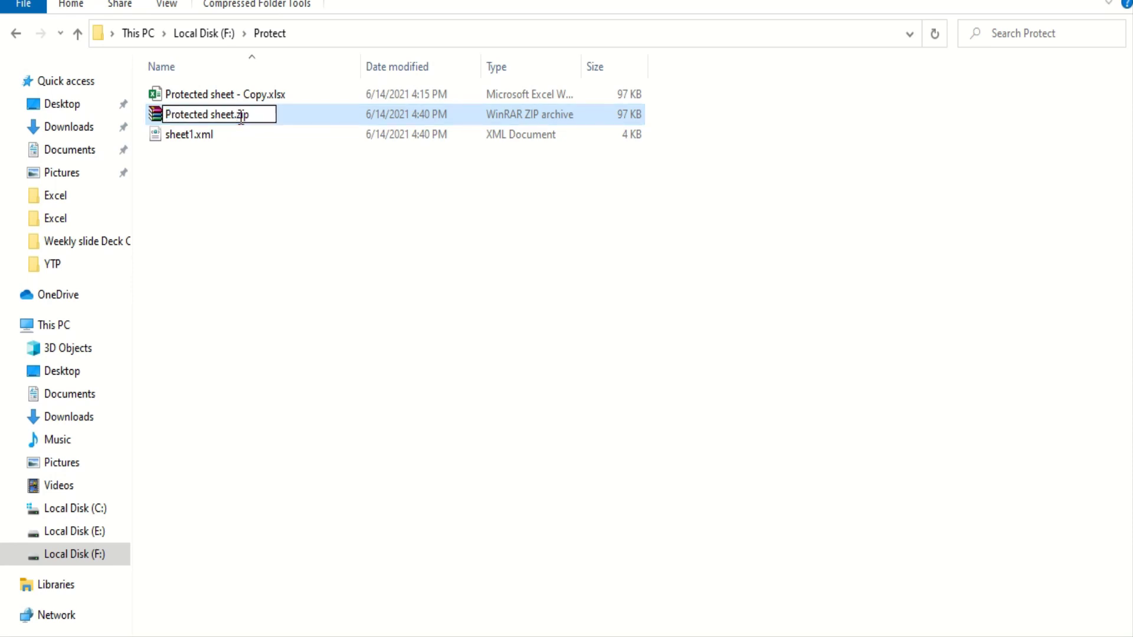
{"action": "double_click", "coordinate": [241, 115]}
{"action": "type", "text": "xlxlsx"}
{"action": "key", "text": "Return"}
{"action": "key", "text": "n"}
{"action": "double_click", "coordinate": [239, 118]}
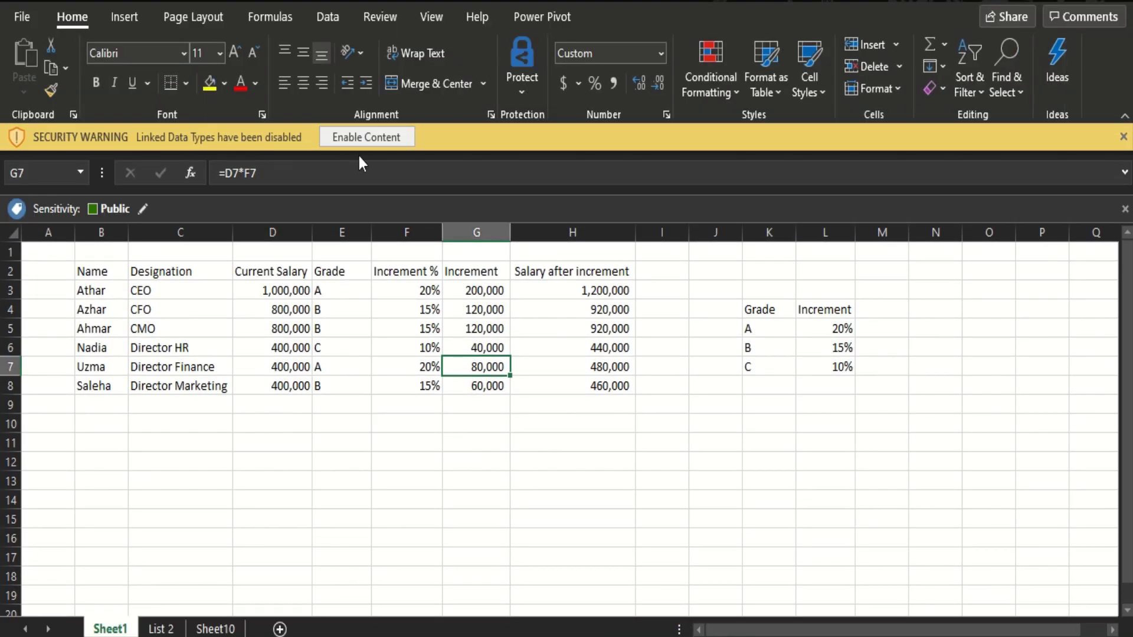
Enable content, dismiss the sensitivity notice, and change the Grade in E8 to c
{"action": "left_click", "coordinate": [366, 137]}
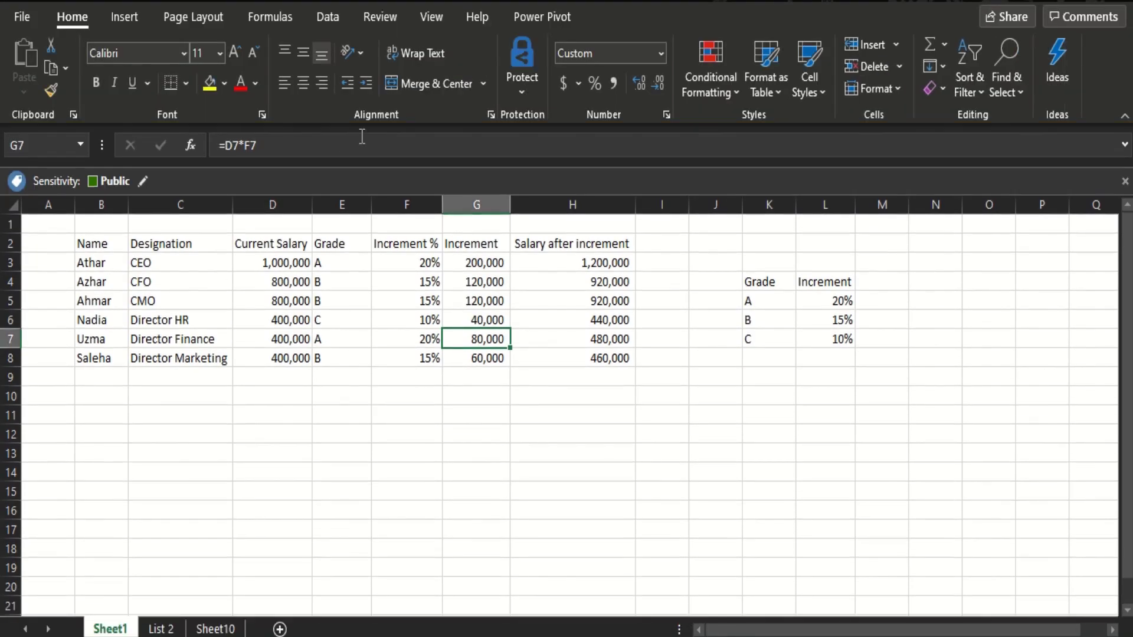
{"action": "left_click", "coordinate": [1124, 181]}
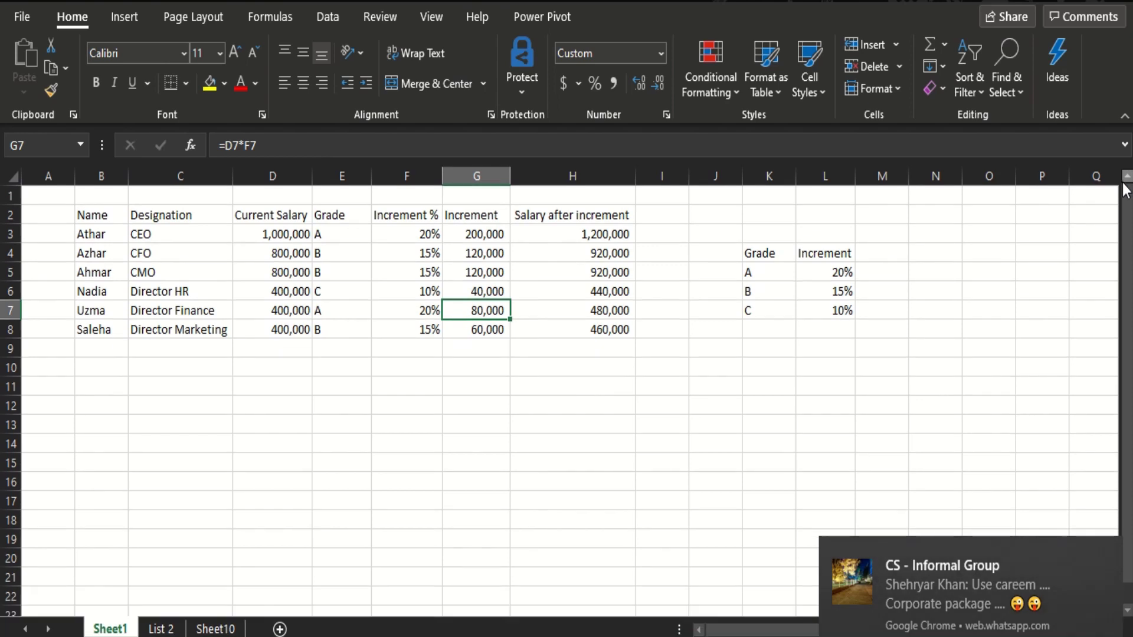
{"action": "left_click", "coordinate": [388, 373]}
{"action": "left_click", "coordinate": [334, 332]}
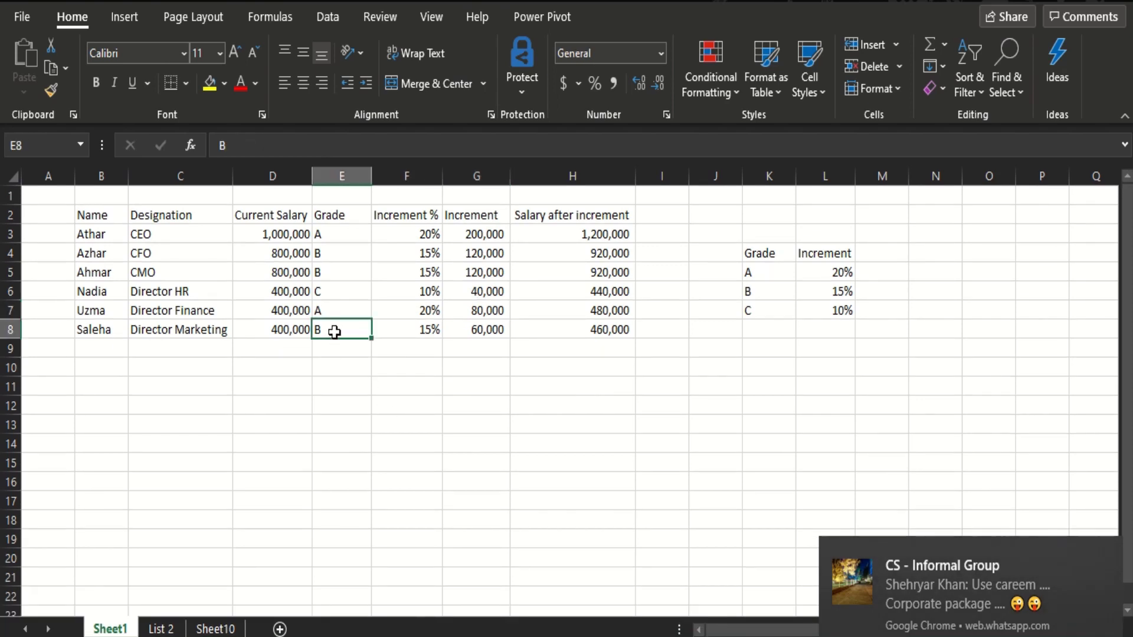
{"action": "type", "text": "c"}
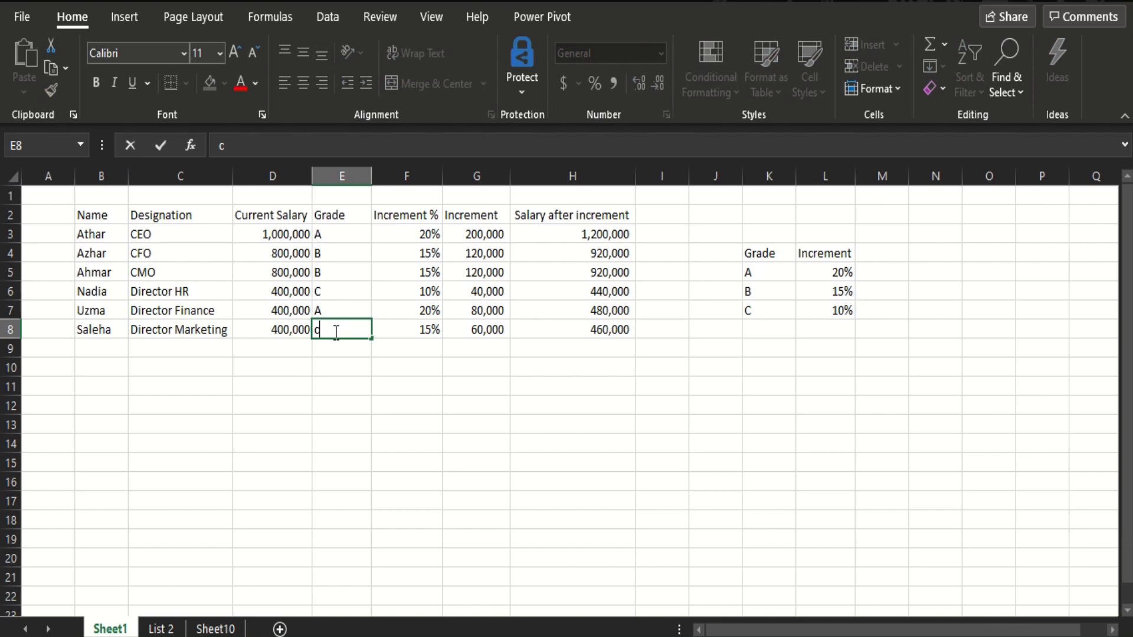
{"action": "key", "text": "Return"}
Restore the Grade in E8 to B
{"action": "left_click", "coordinate": [334, 332]}
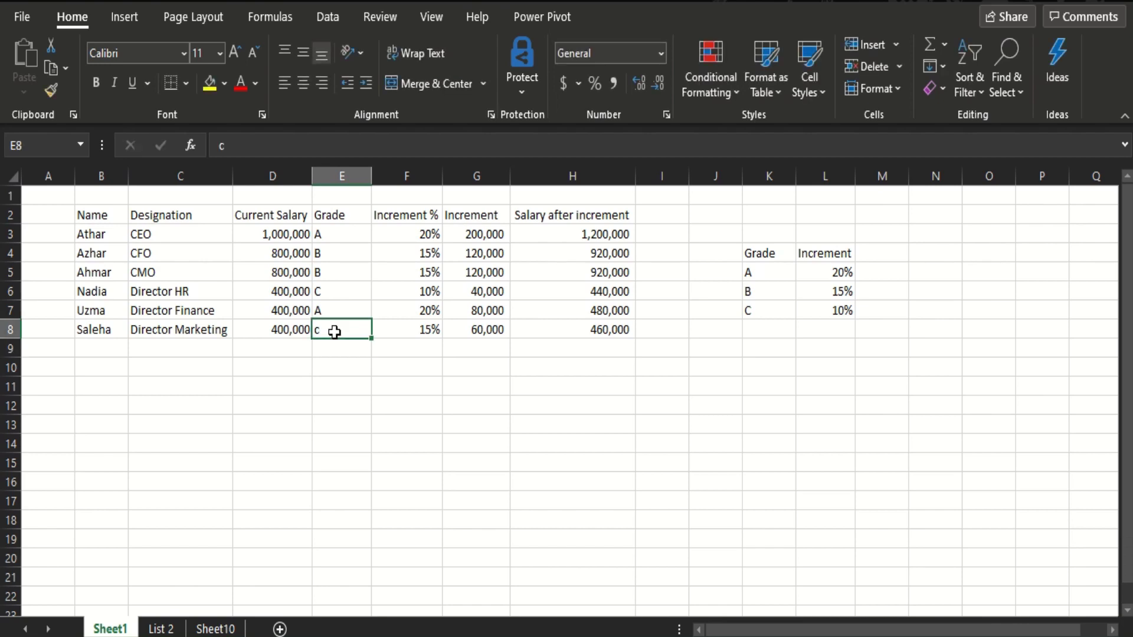
{"action": "type", "text": "B"}
{"action": "key", "text": "Return"}
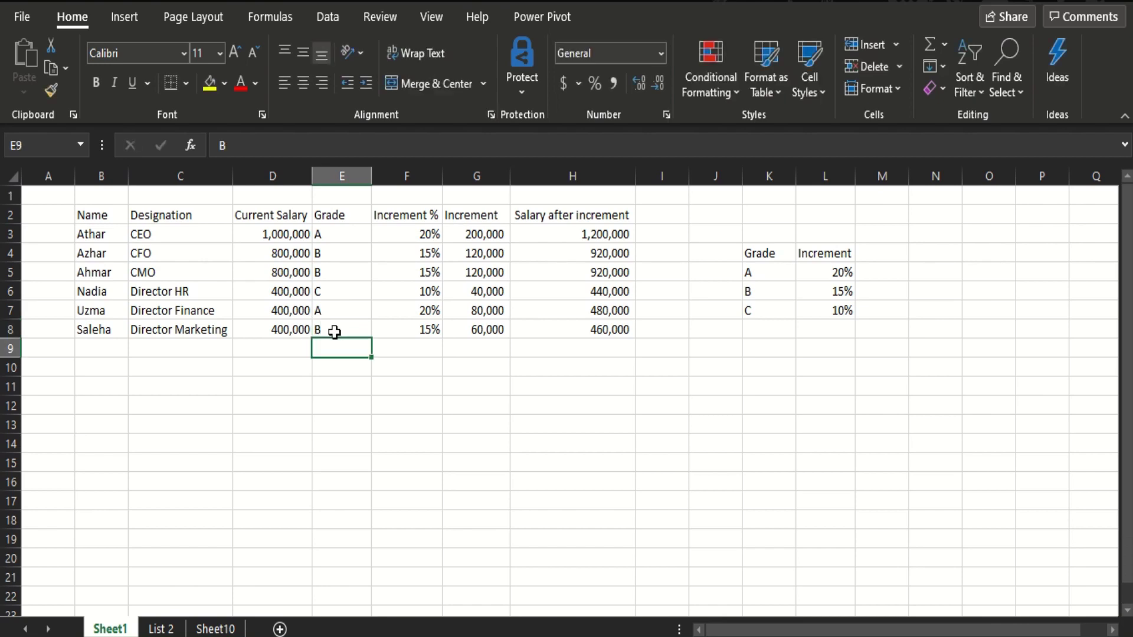